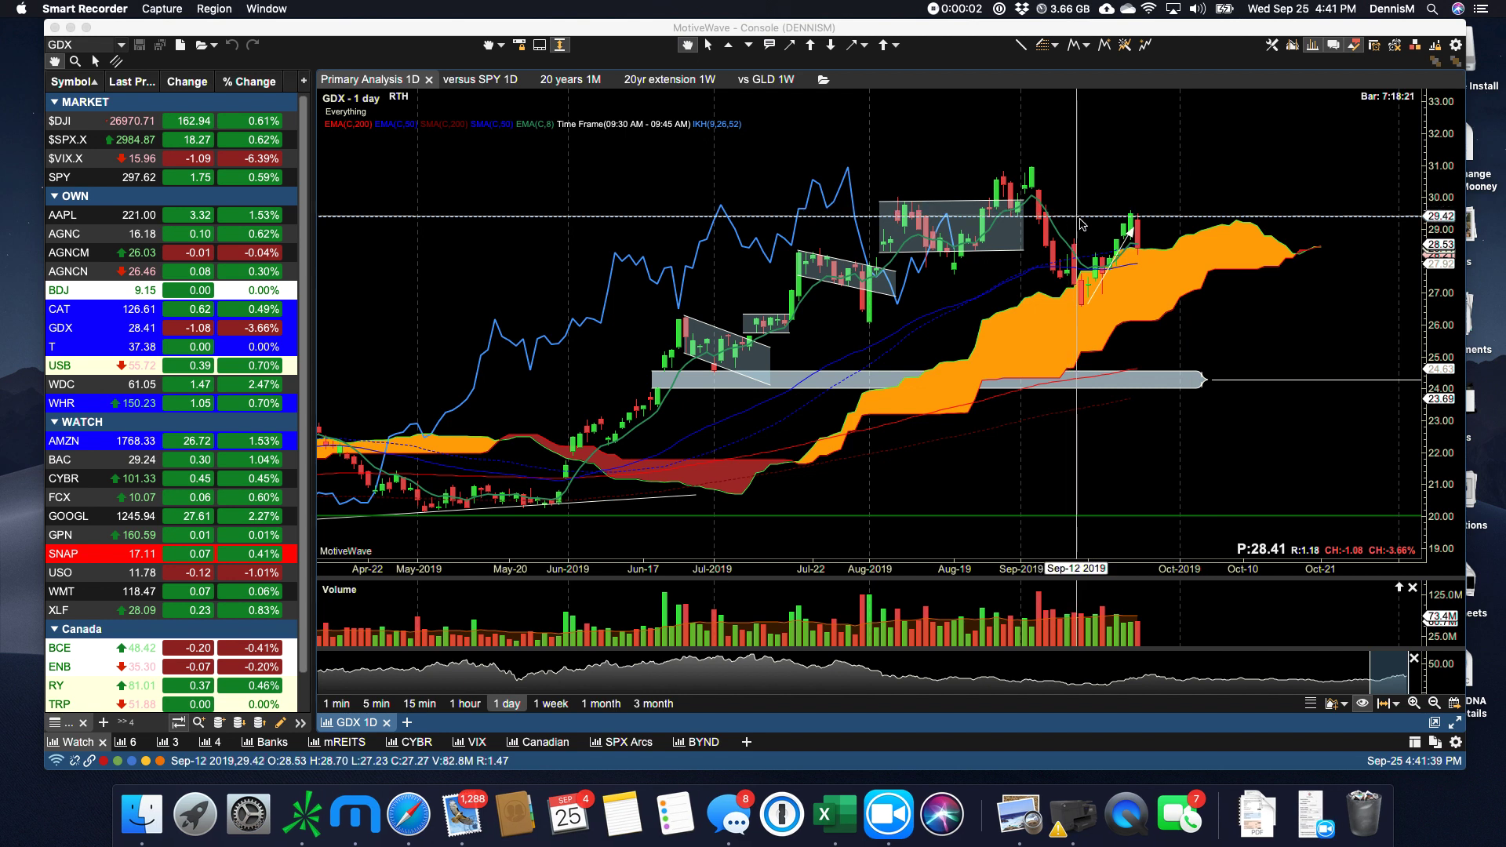
{"action": "key", "text": "super+Tab"}
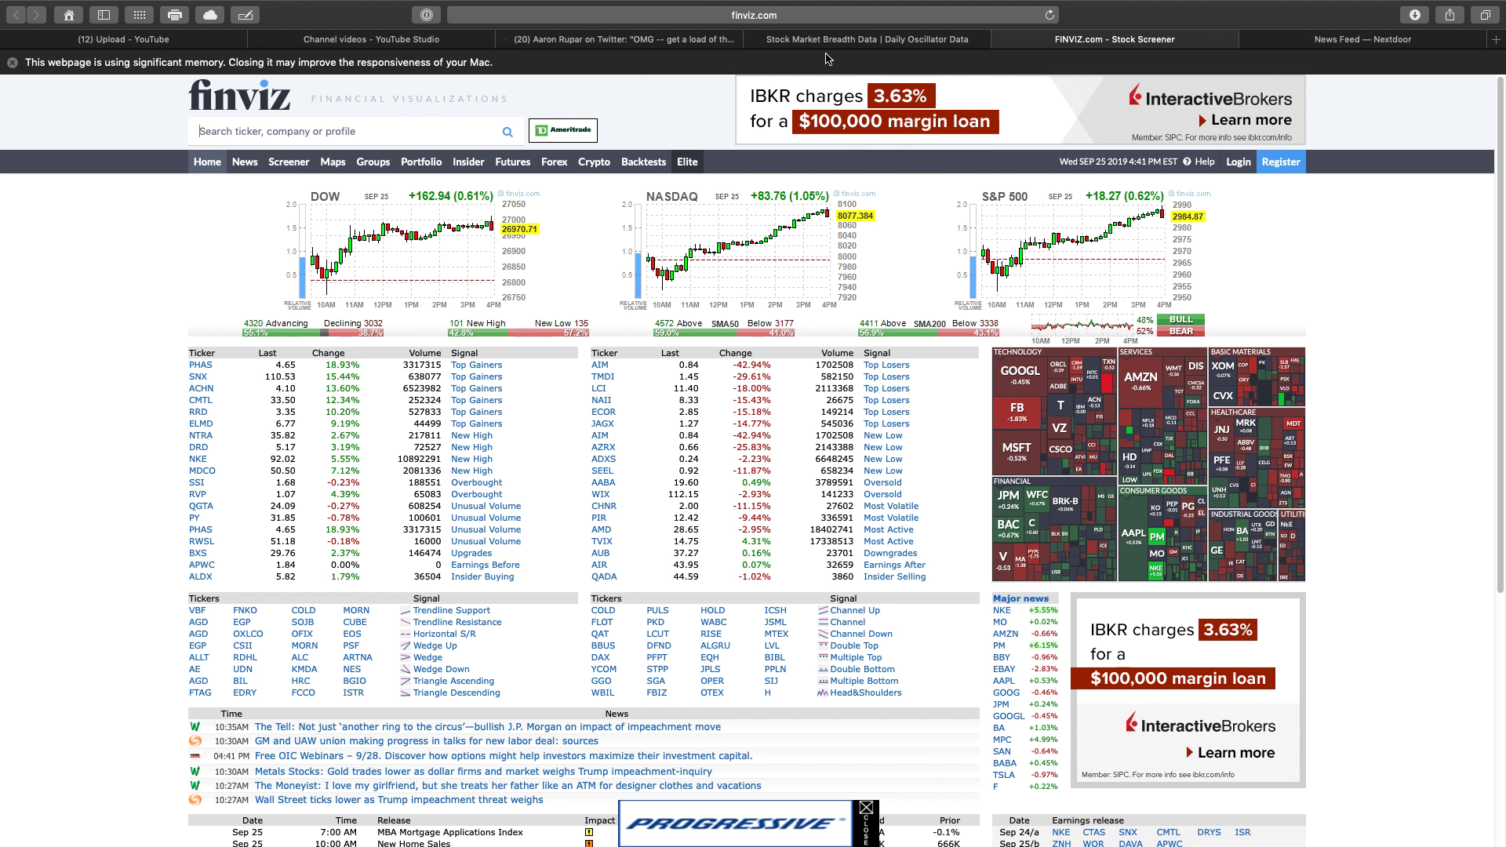
- Open the Stock Market Breadth Data page showing the NYSE McClellan Oscillator at 20.395
{"action": "left_click", "coordinate": [861, 41]}
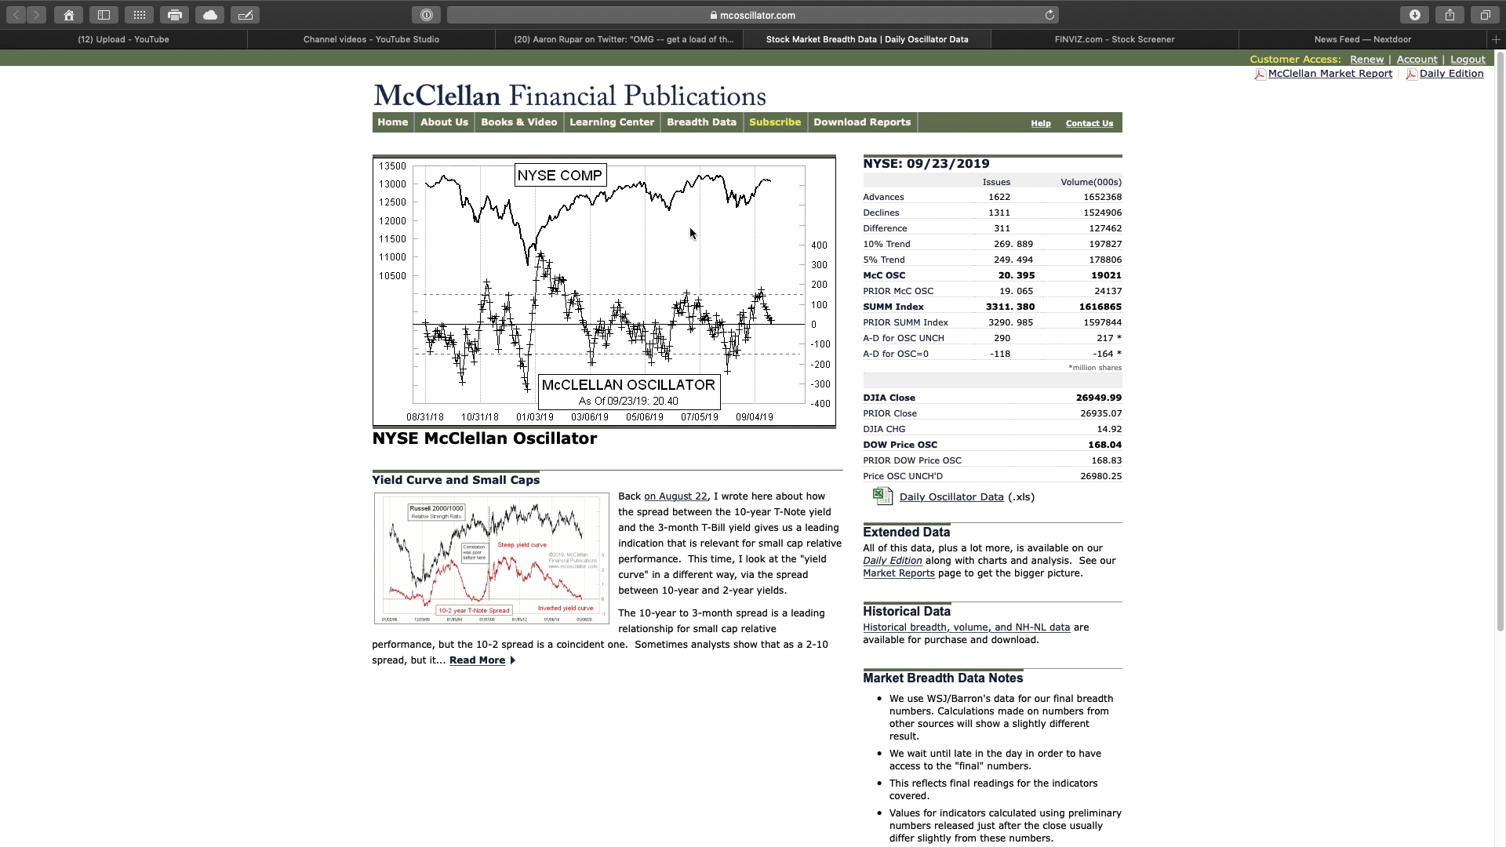
- Switch back to MotiveWave and view the S&P 500 ($SPX.X) as weekly bars
{"action": "key", "text": "ctrl+Left"}
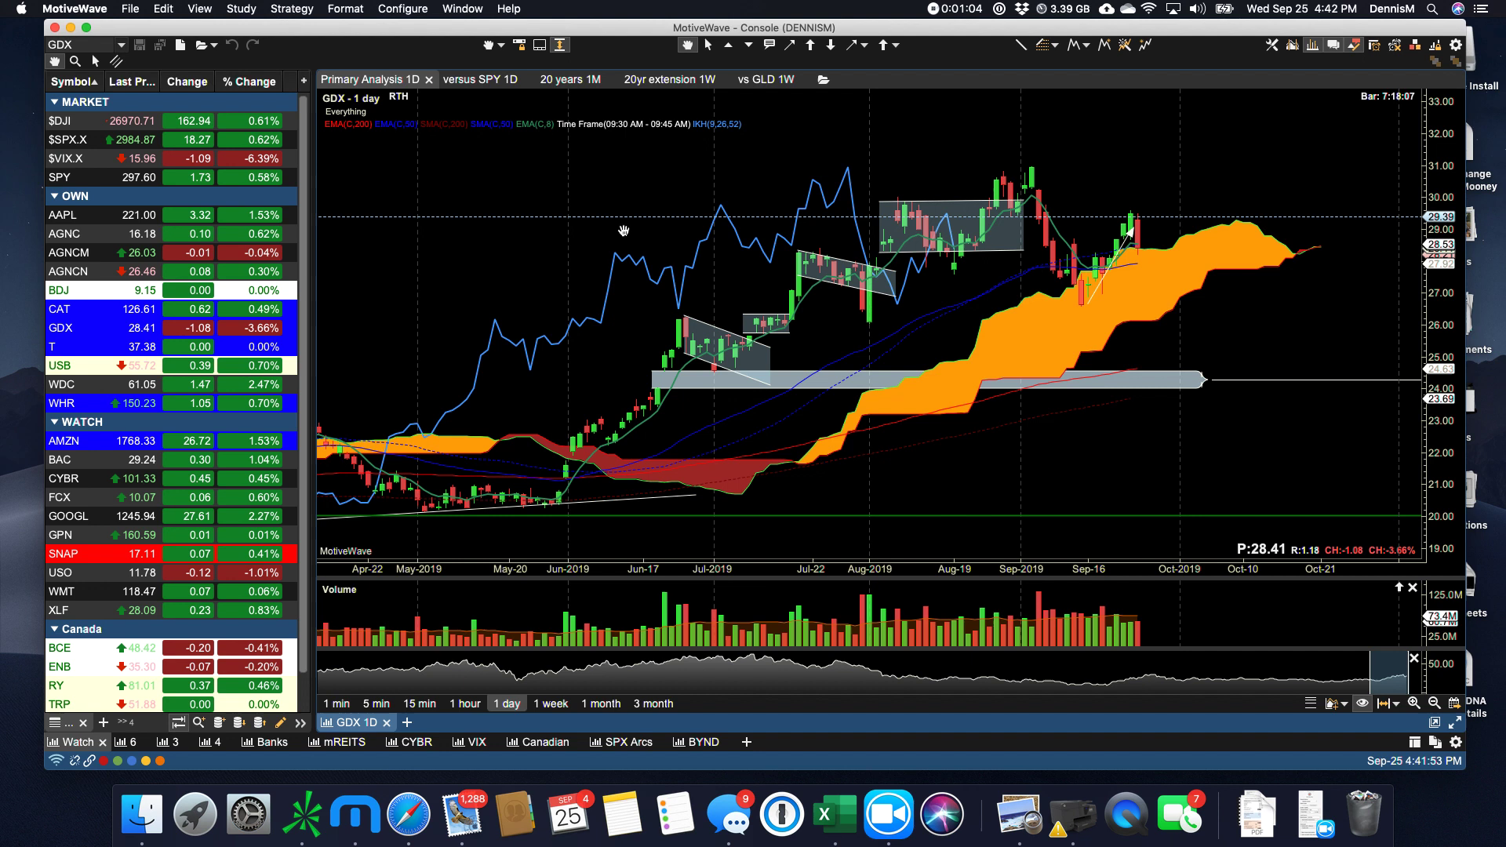
{"action": "left_click", "coordinate": [82, 143]}
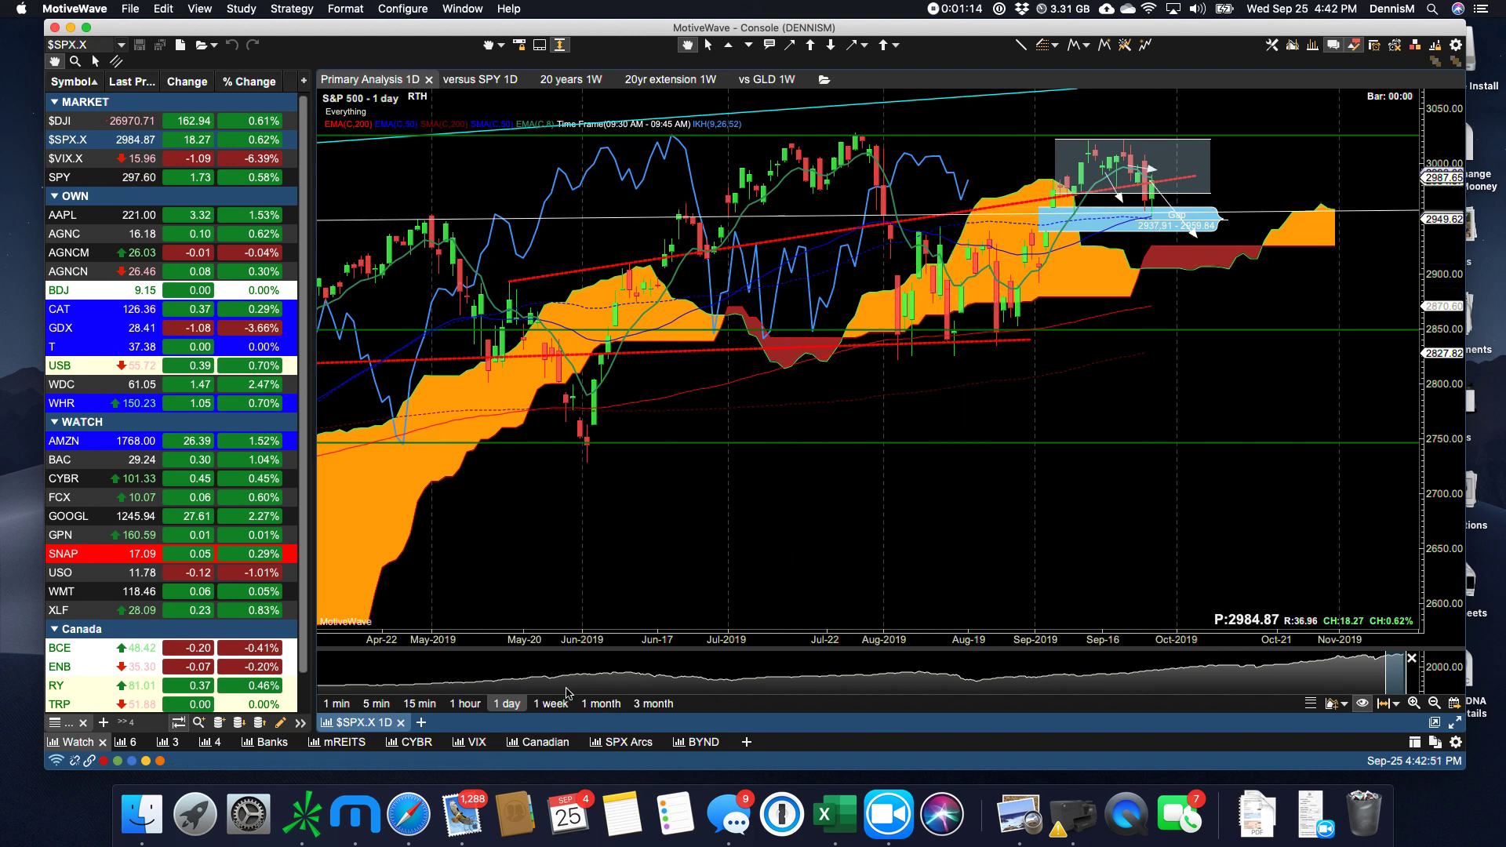
{"action": "left_click", "coordinate": [554, 704]}
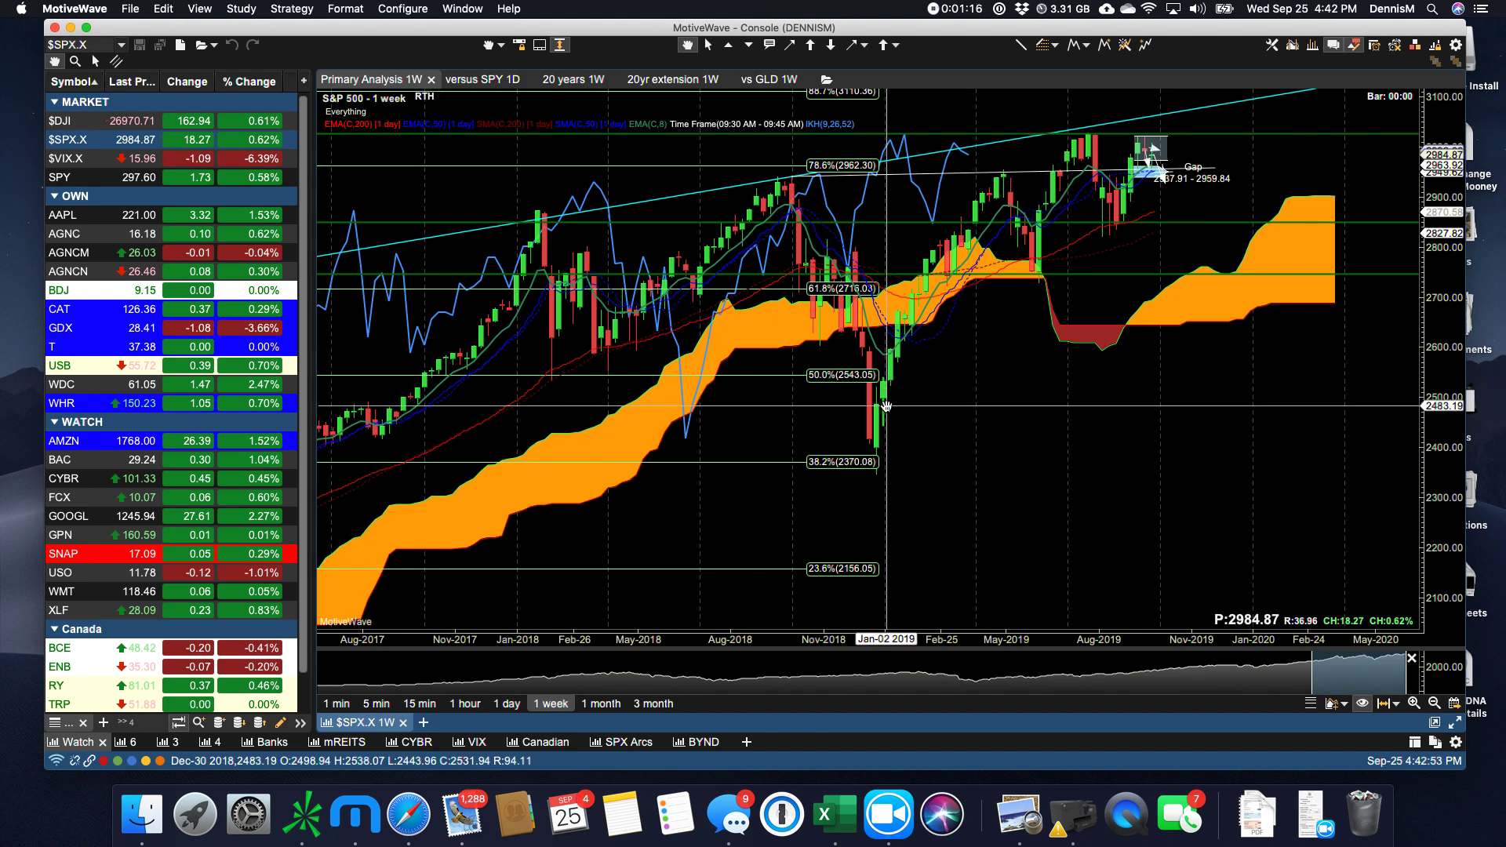
{"action": "mouse_move", "coordinate": [887, 405]}
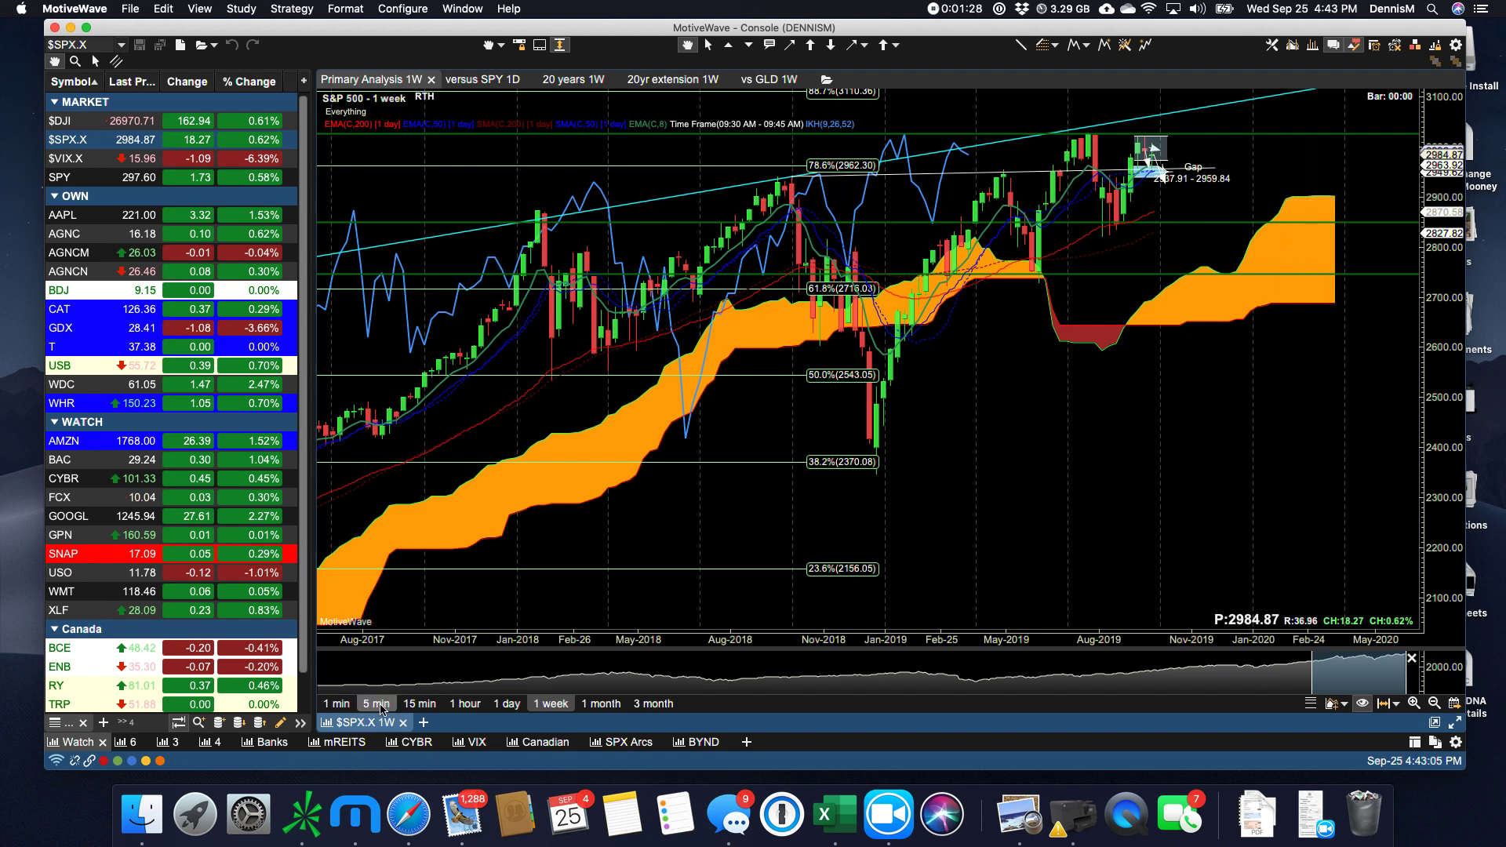
- Restore daily bars and draw a level price channel on AAPL spanning roughly 217 to 224
{"action": "left_click", "coordinate": [511, 703]}
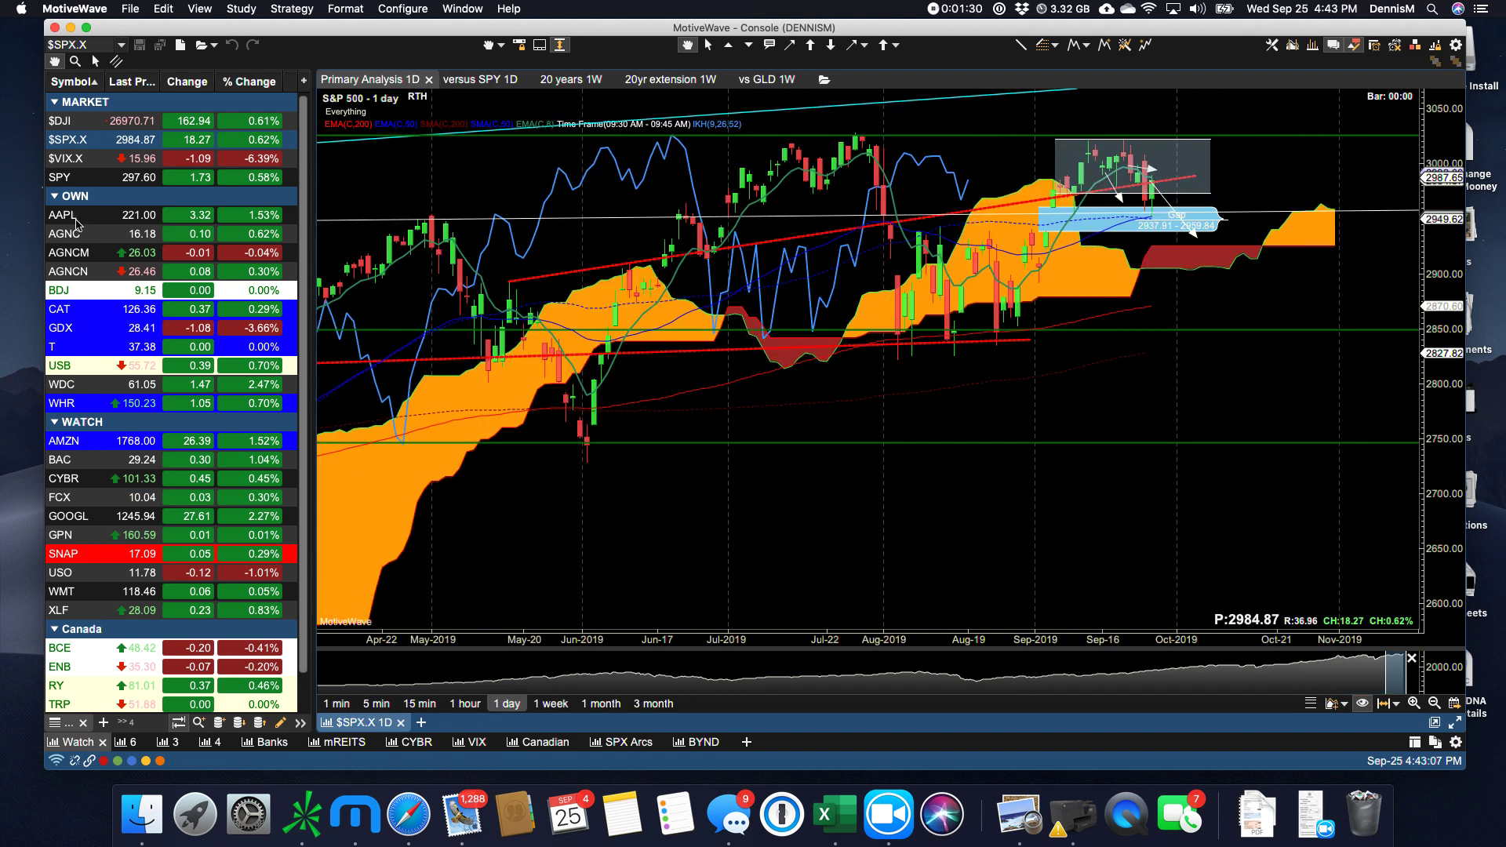
{"action": "left_click", "coordinate": [79, 220]}
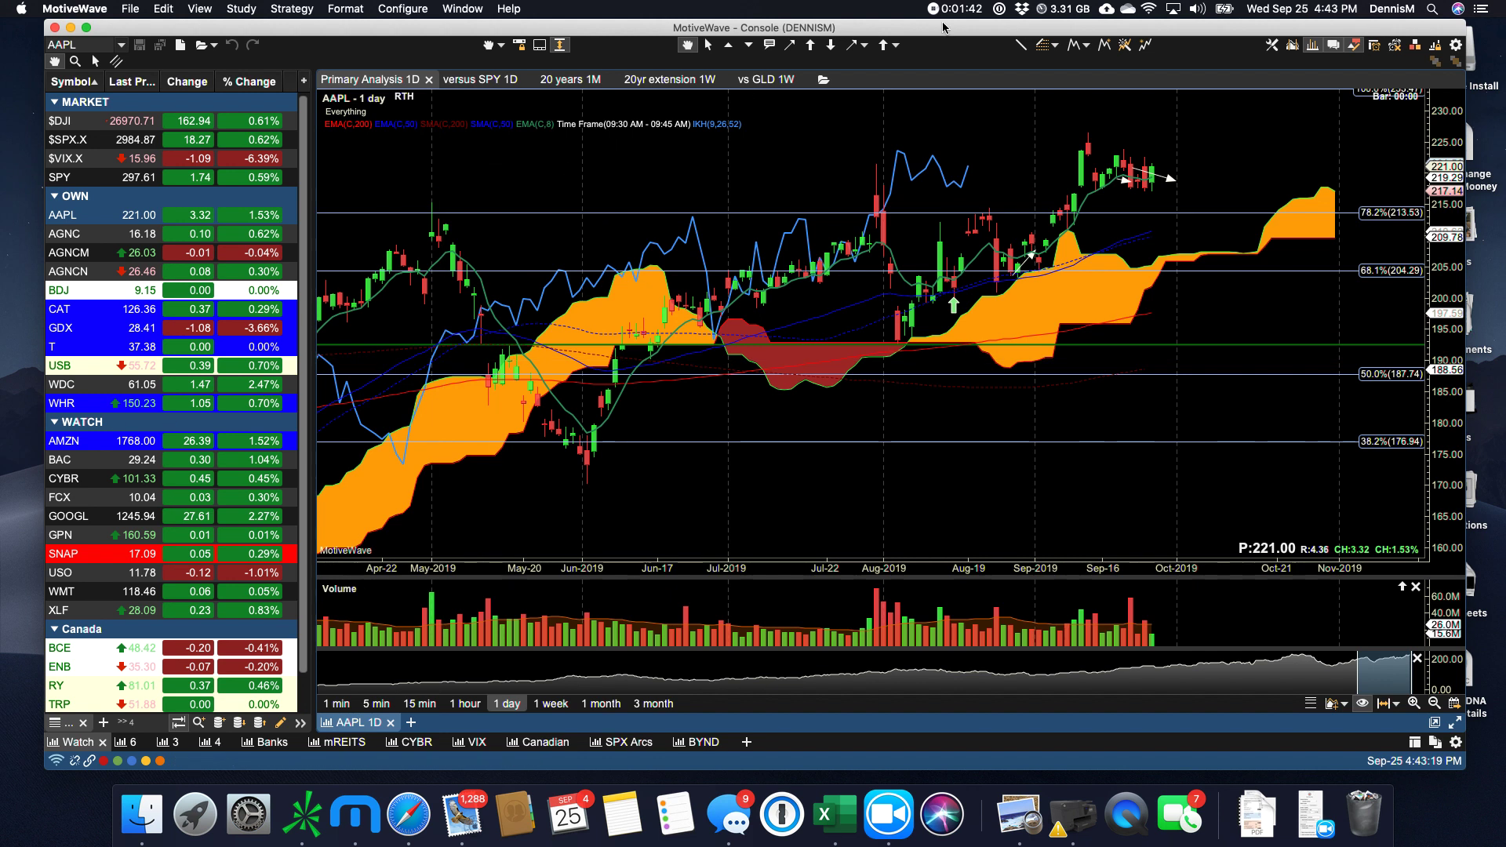
{"action": "left_click", "coordinate": [1271, 44]}
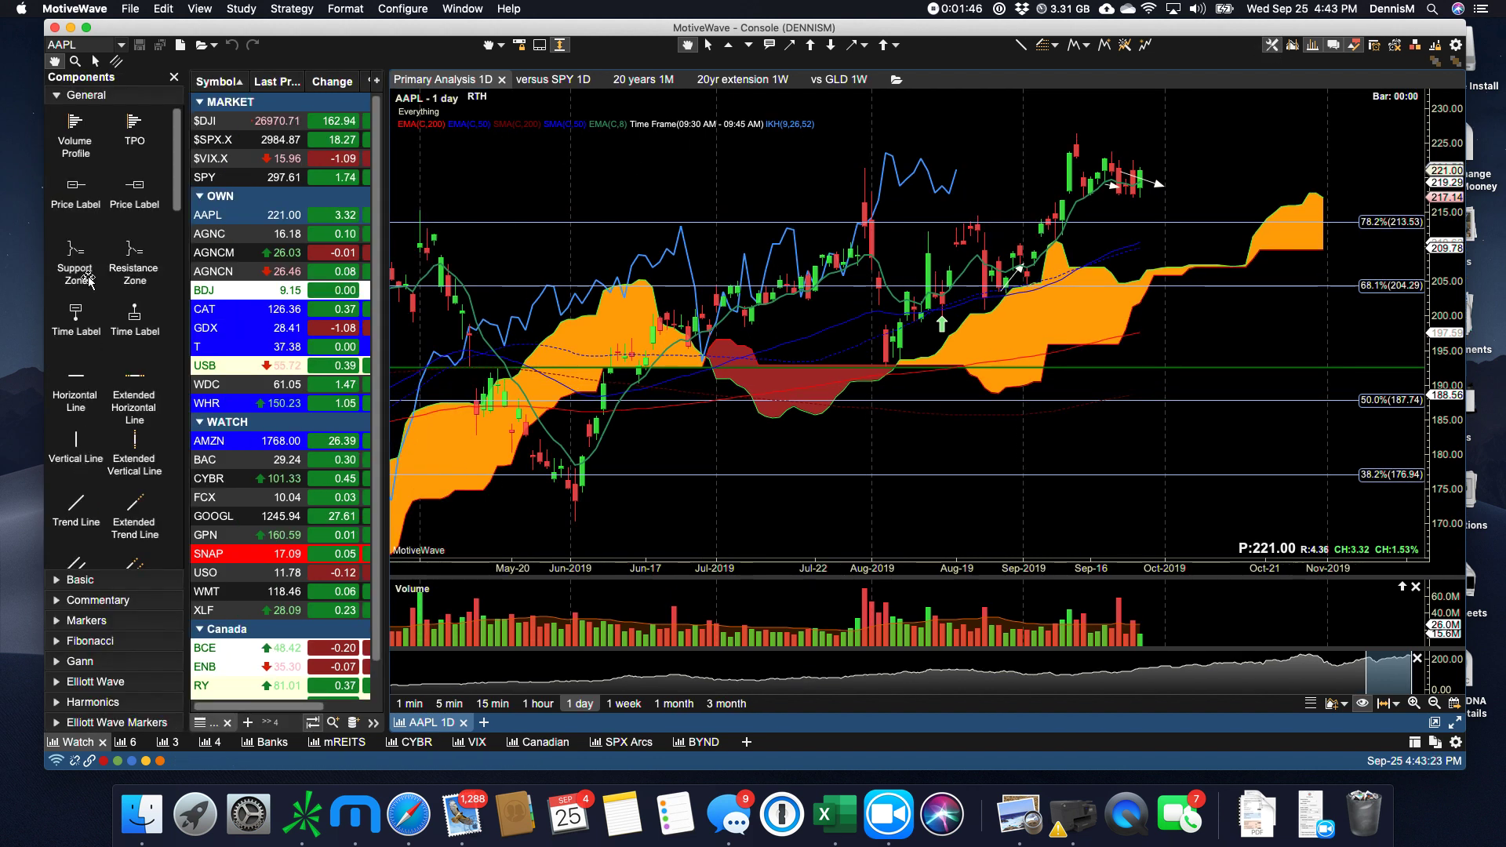
{"action": "mouse_move", "coordinate": [79, 562]}
{"action": "left_mouse_down"}
{"action": "mouse_move", "coordinate": [460, 375]}
{"action": "mouse_move", "coordinate": [1071, 265]}
{"action": "mouse_move", "coordinate": [1058, 157]}
{"action": "mouse_move", "coordinate": [1037, 142]}
{"action": "left_mouse_up"}
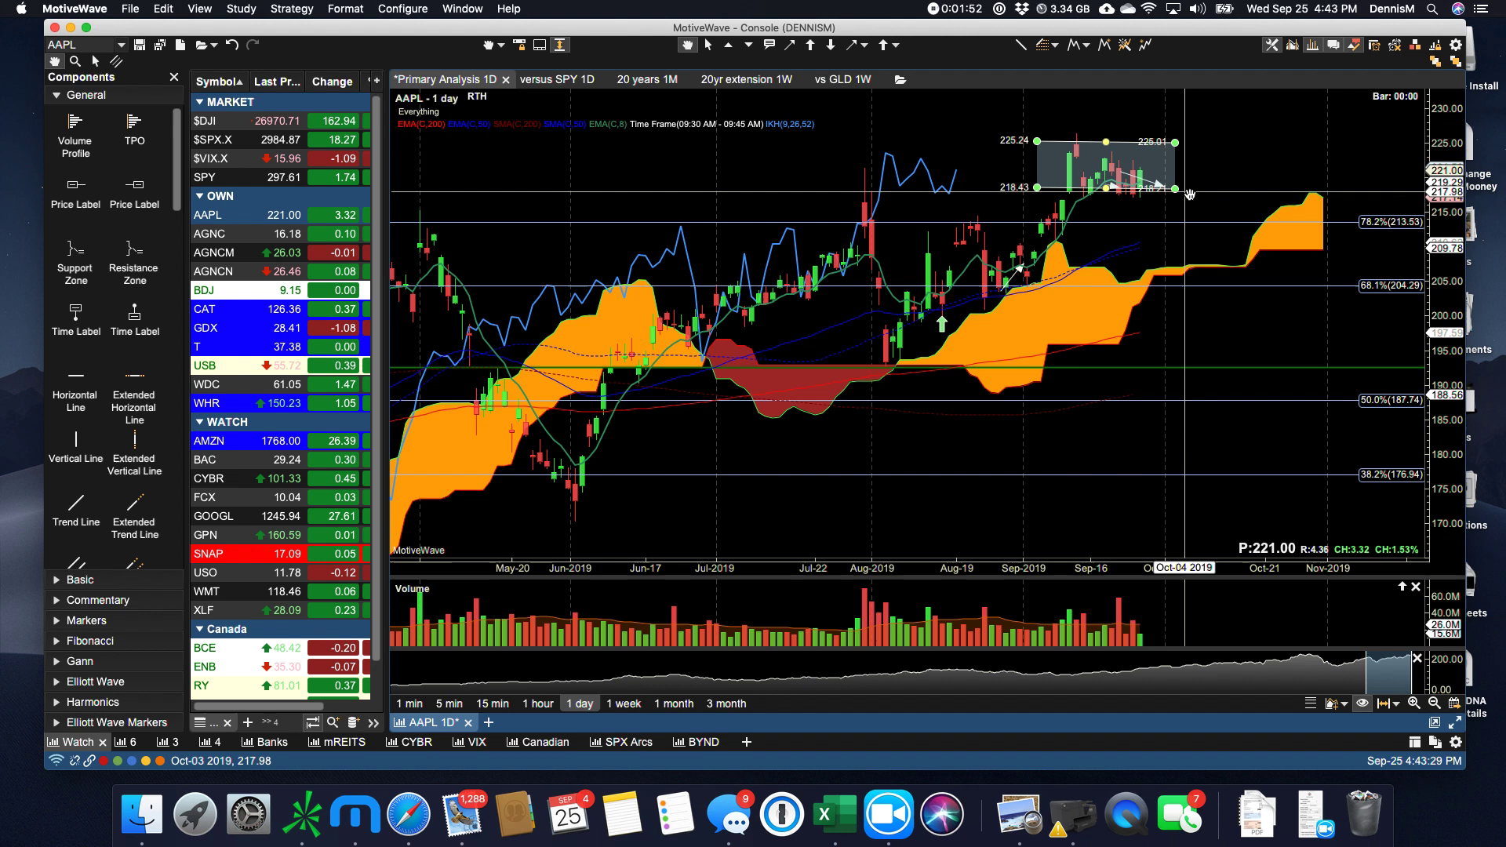
{"action": "left_click_drag", "start_coordinate": [1176, 190], "coordinate": [1182, 199]}
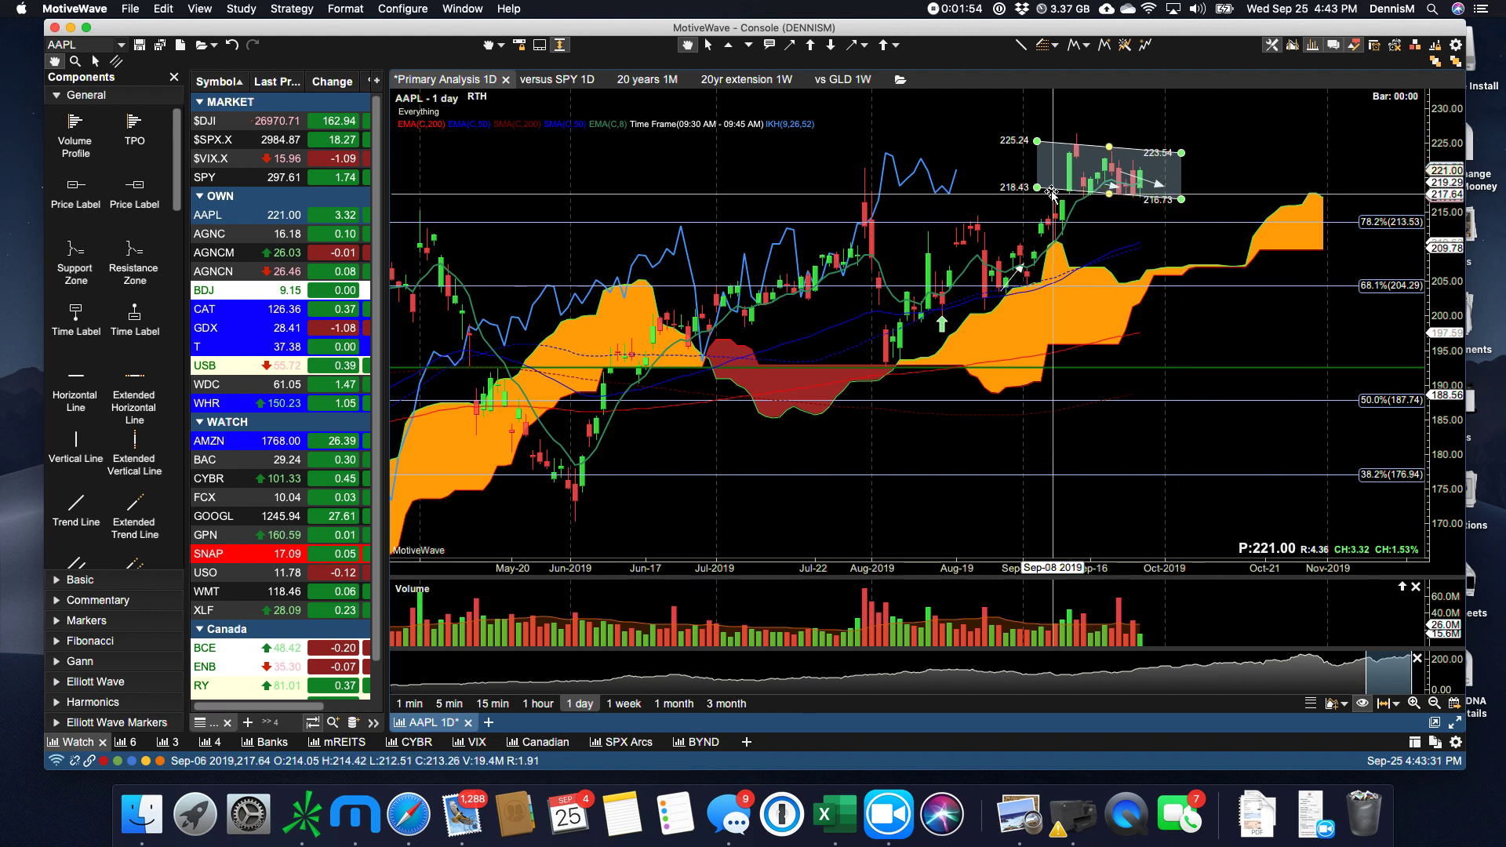
{"action": "left_click_drag", "start_coordinate": [1040, 188], "coordinate": [1033, 198]}
{"action": "left_click", "coordinate": [969, 129]}
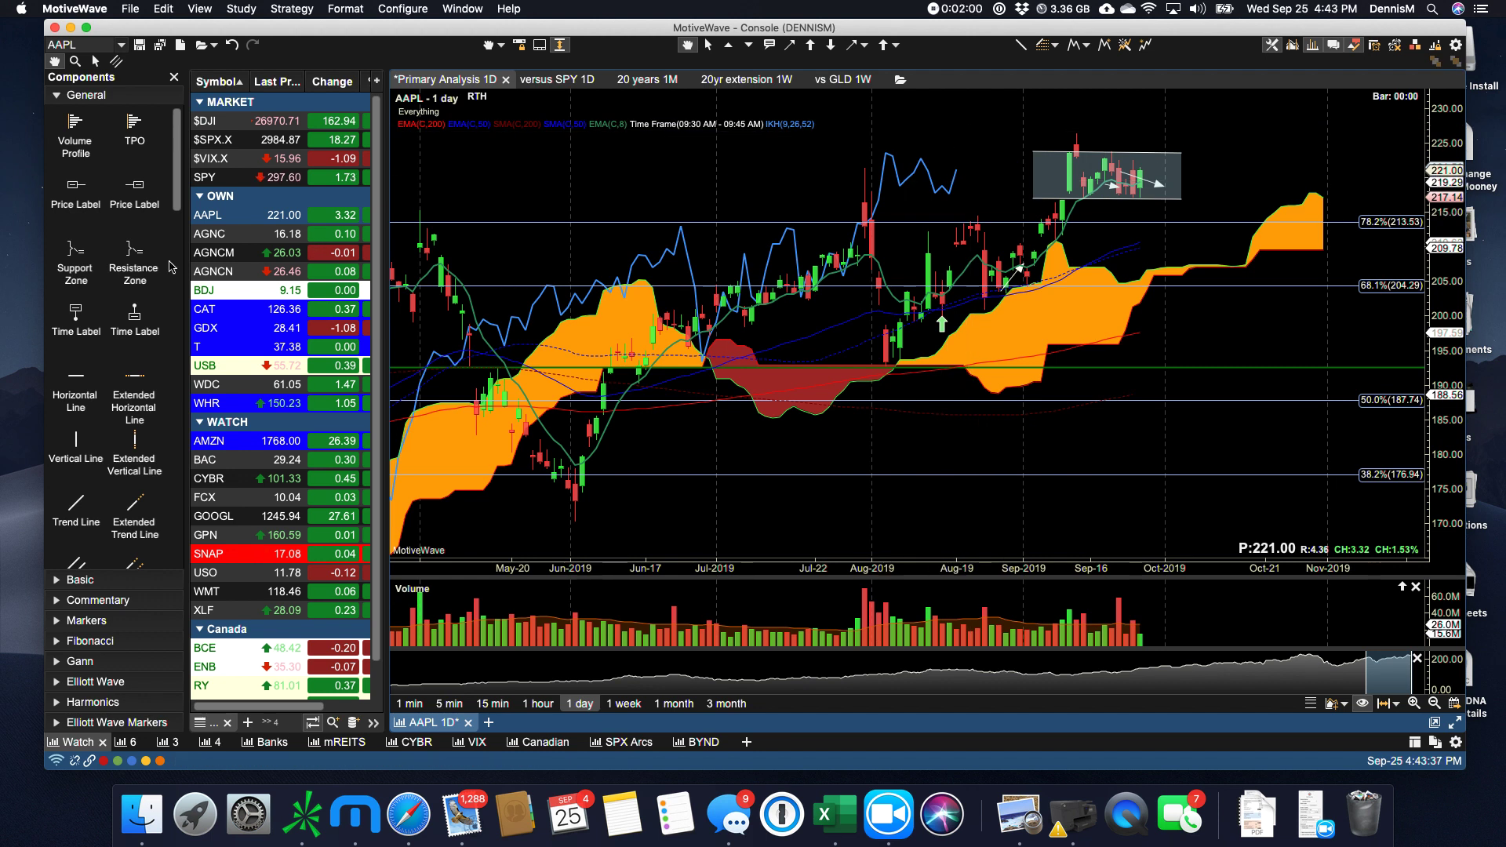
{"action": "left_click", "coordinate": [177, 81]}
- Look over the Caterpillar (CAT) chart and its options menu, then switch to GDX
{"action": "left_click", "coordinate": [68, 315]}
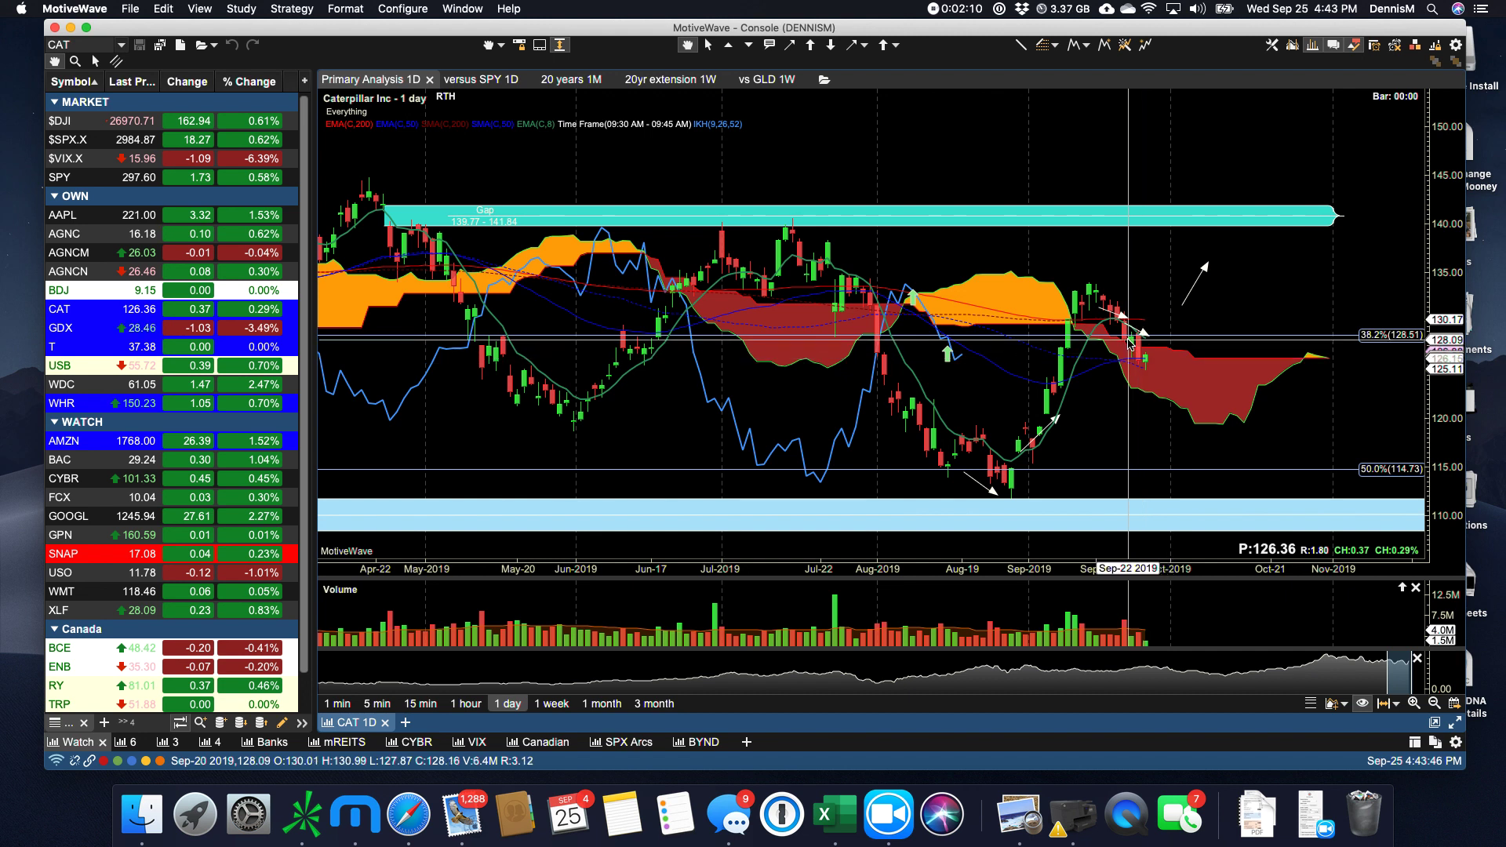
{"action": "right_click", "coordinate": [1171, 324]}
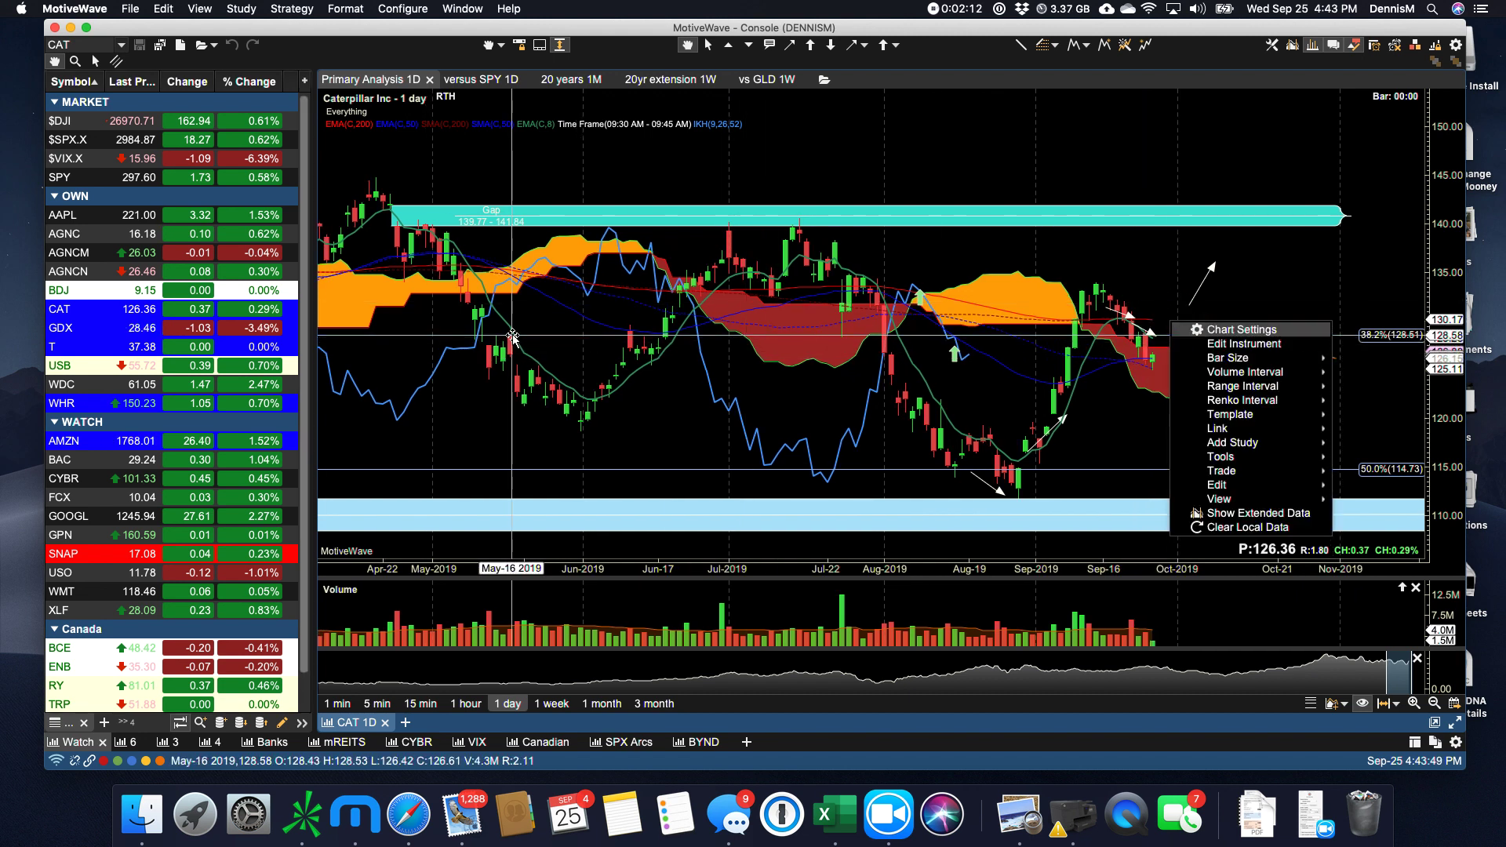
{"action": "left_click", "coordinate": [549, 406]}
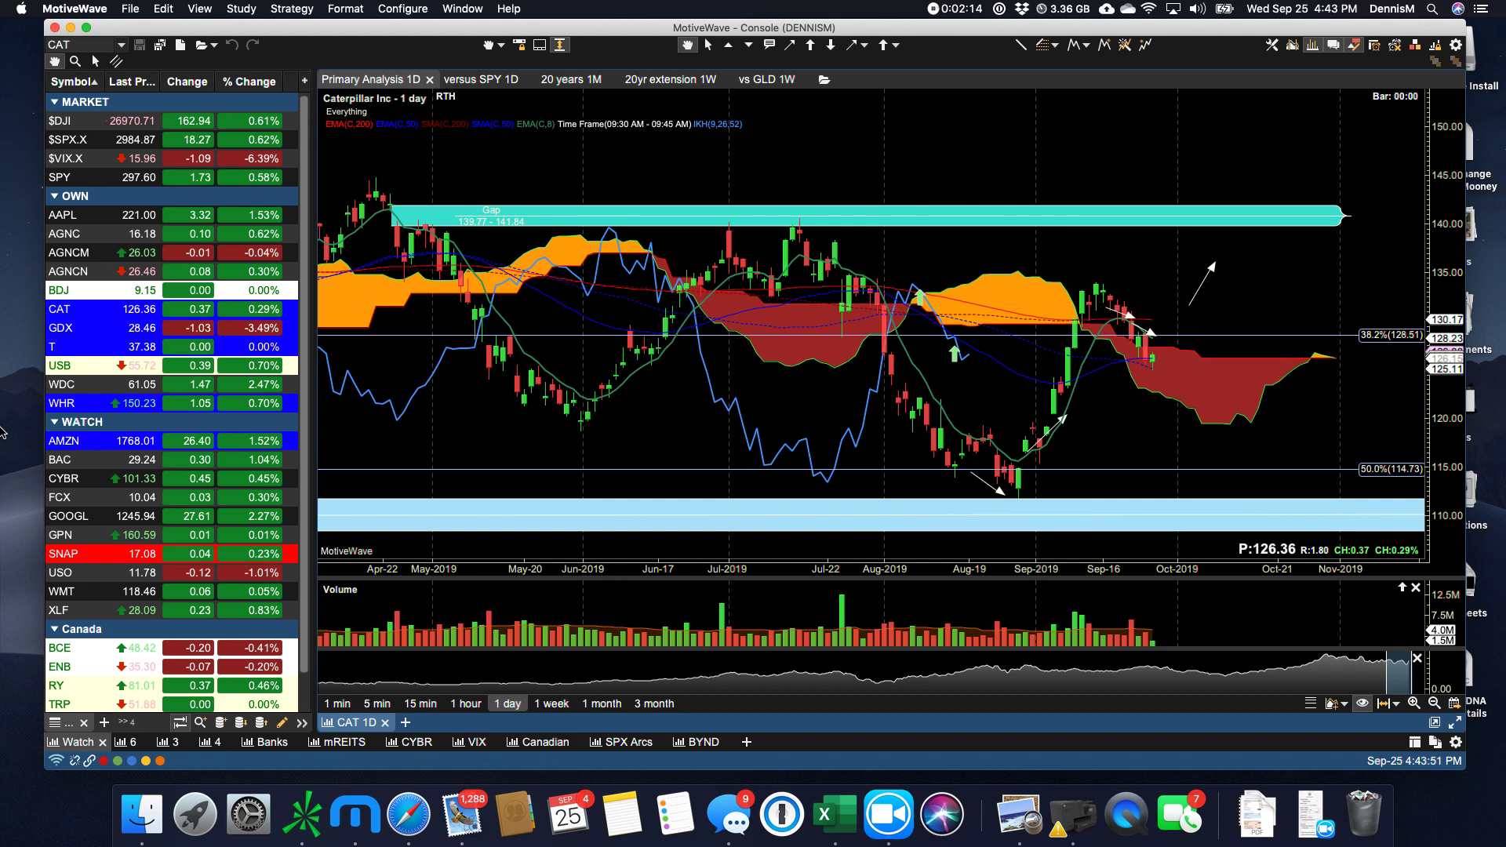
{"action": "left_click", "coordinate": [58, 329]}
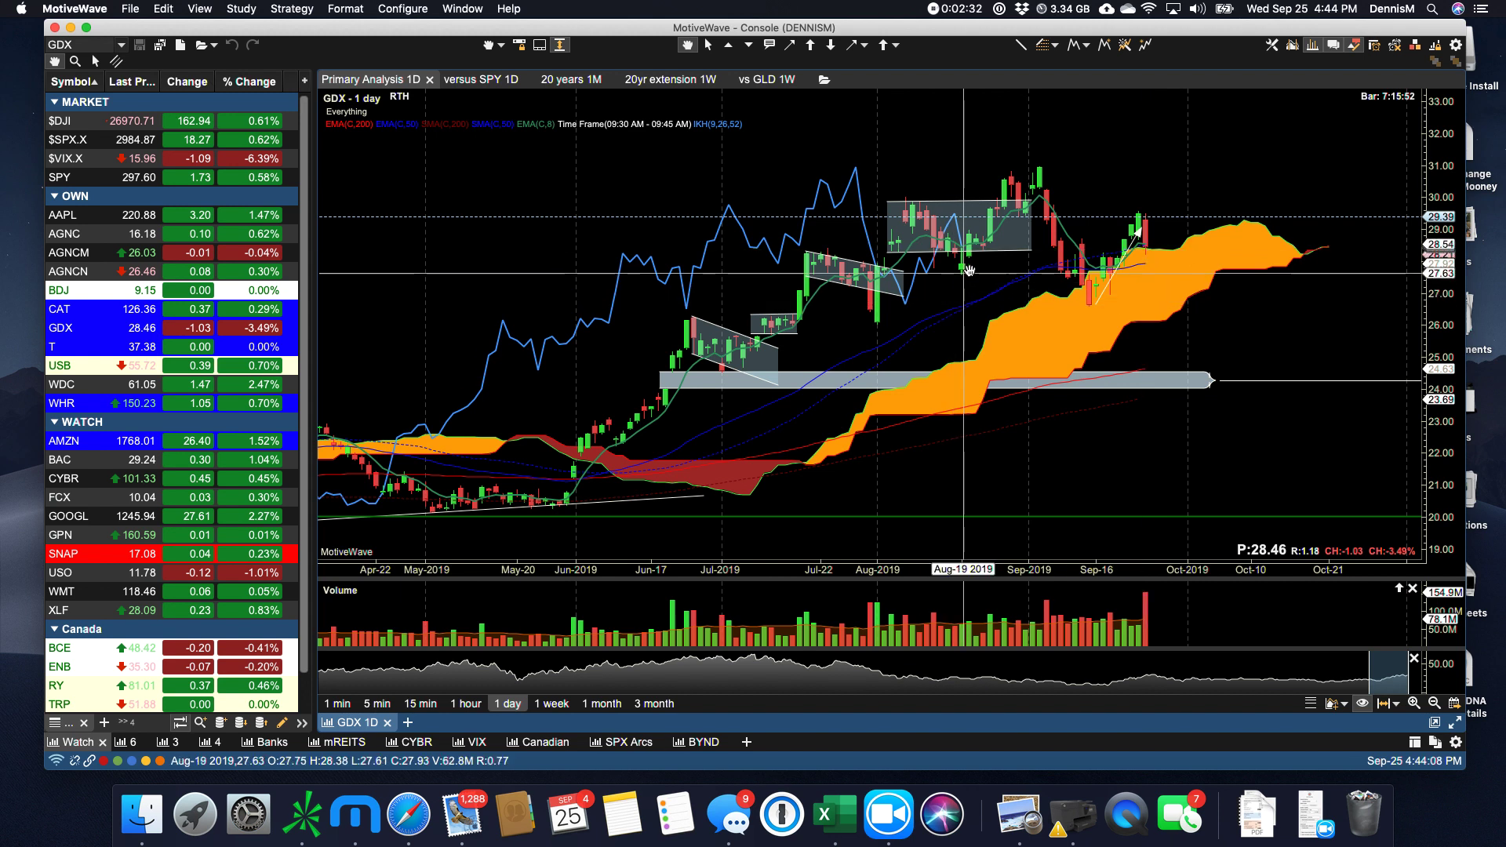
- Zoom in on GDX's daily bars from mid-July to mid-October
{"action": "scroll", "coordinate": [969, 270], "scroll_direction": "up", "scroll_amount": 3}
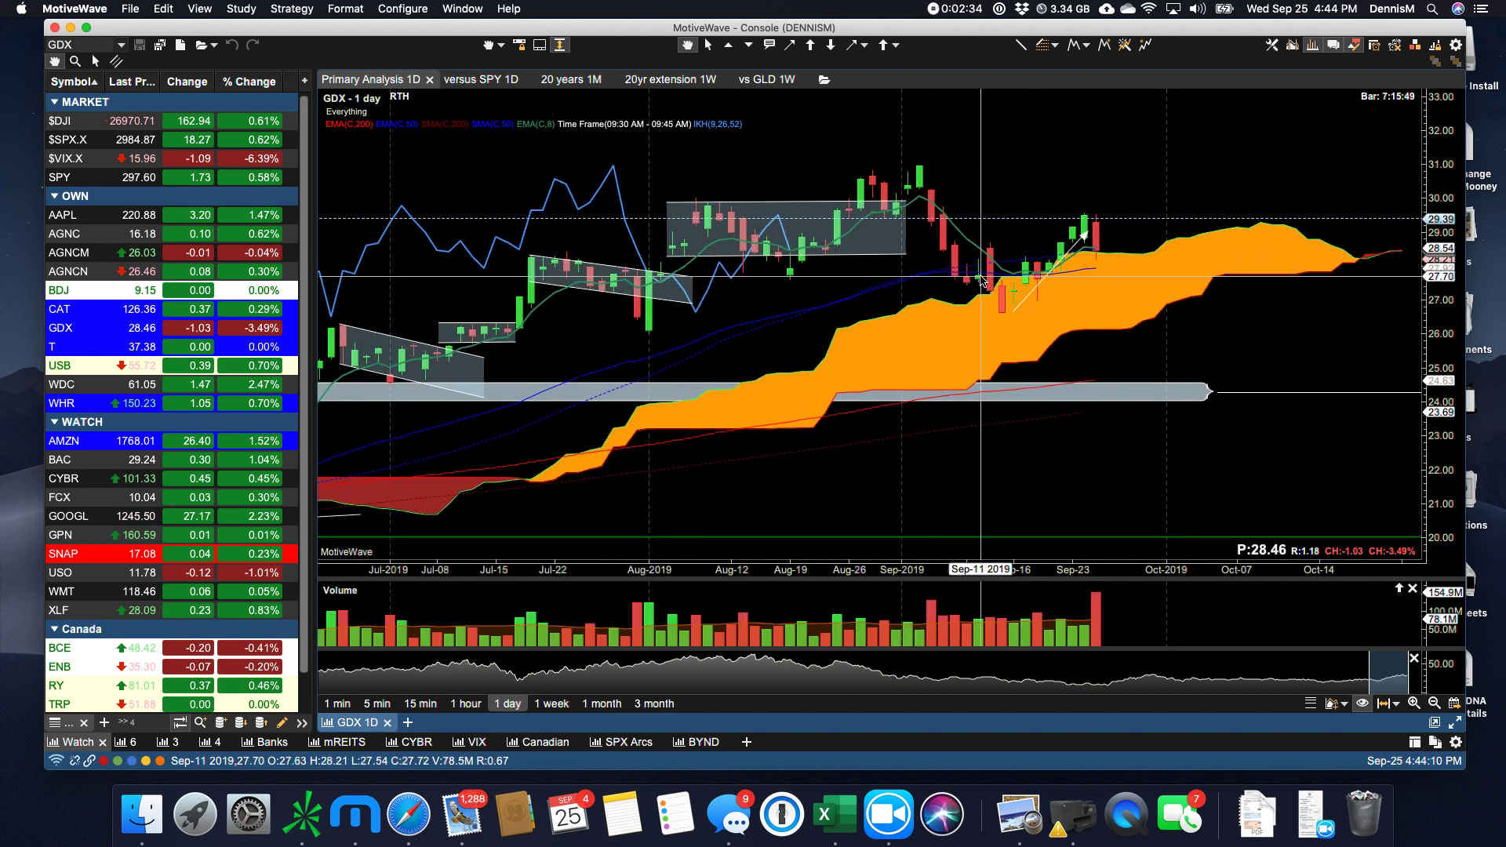
{"action": "scroll", "coordinate": [981, 278], "scroll_direction": "up", "scroll_amount": 1}
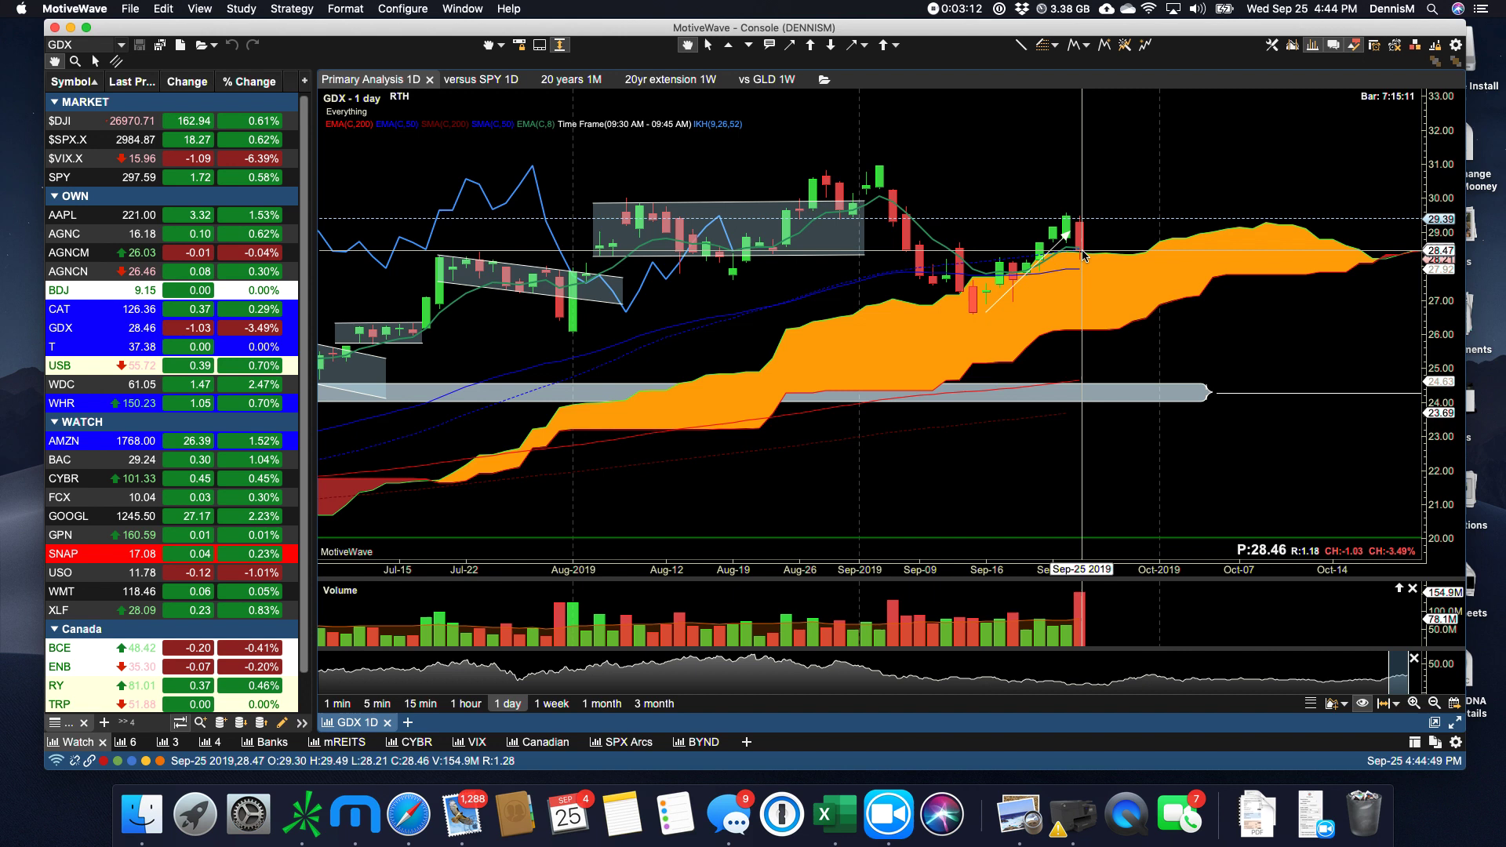
- After checking T, stretch WHR's Fibonacci retracement levels further right, then open SNAP
{"action": "left_click", "coordinate": [100, 347]}
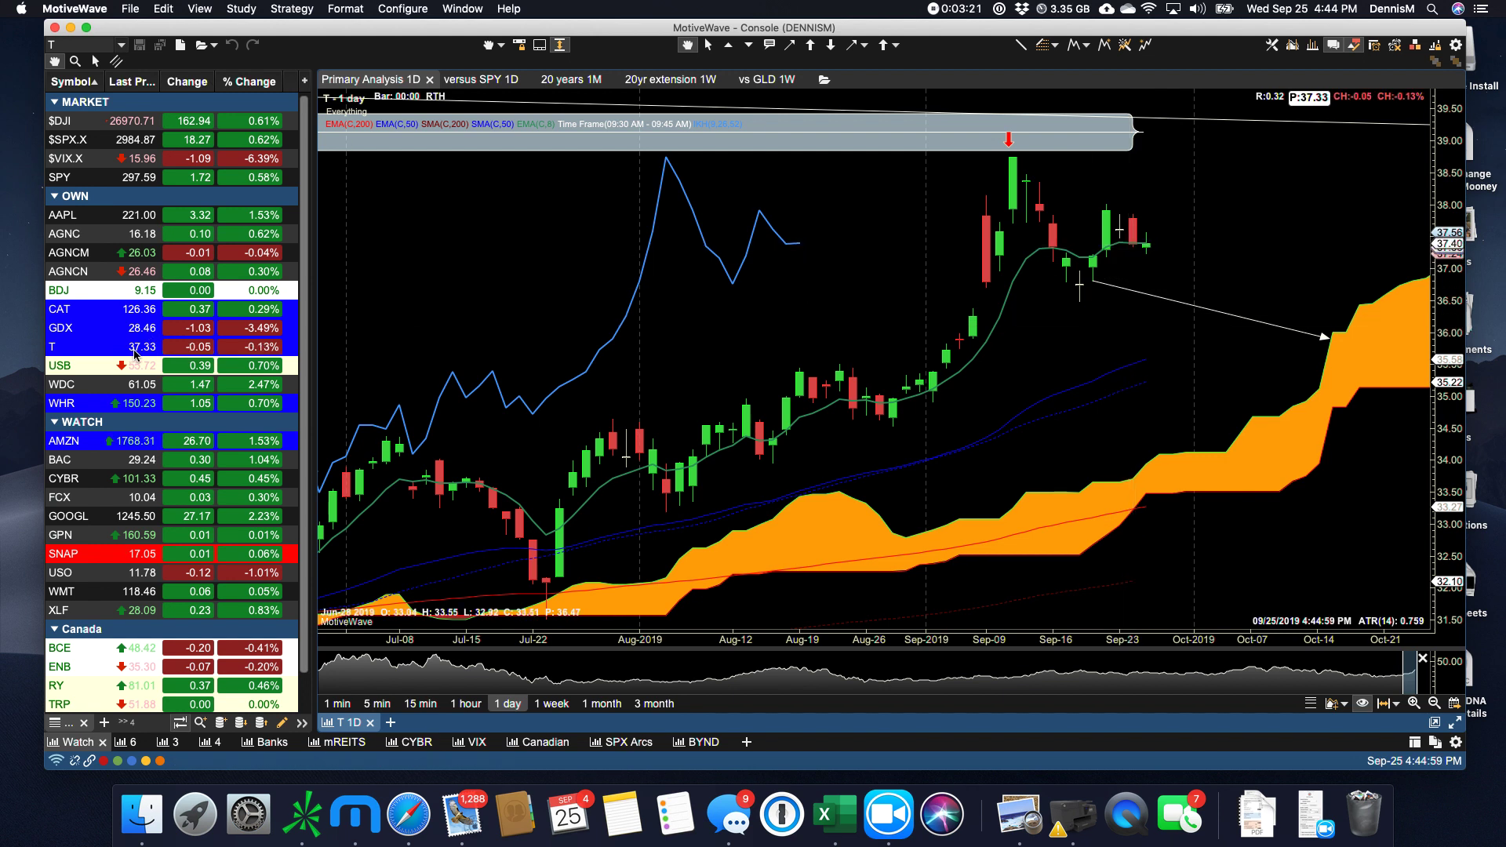
{"action": "left_click", "coordinate": [88, 403]}
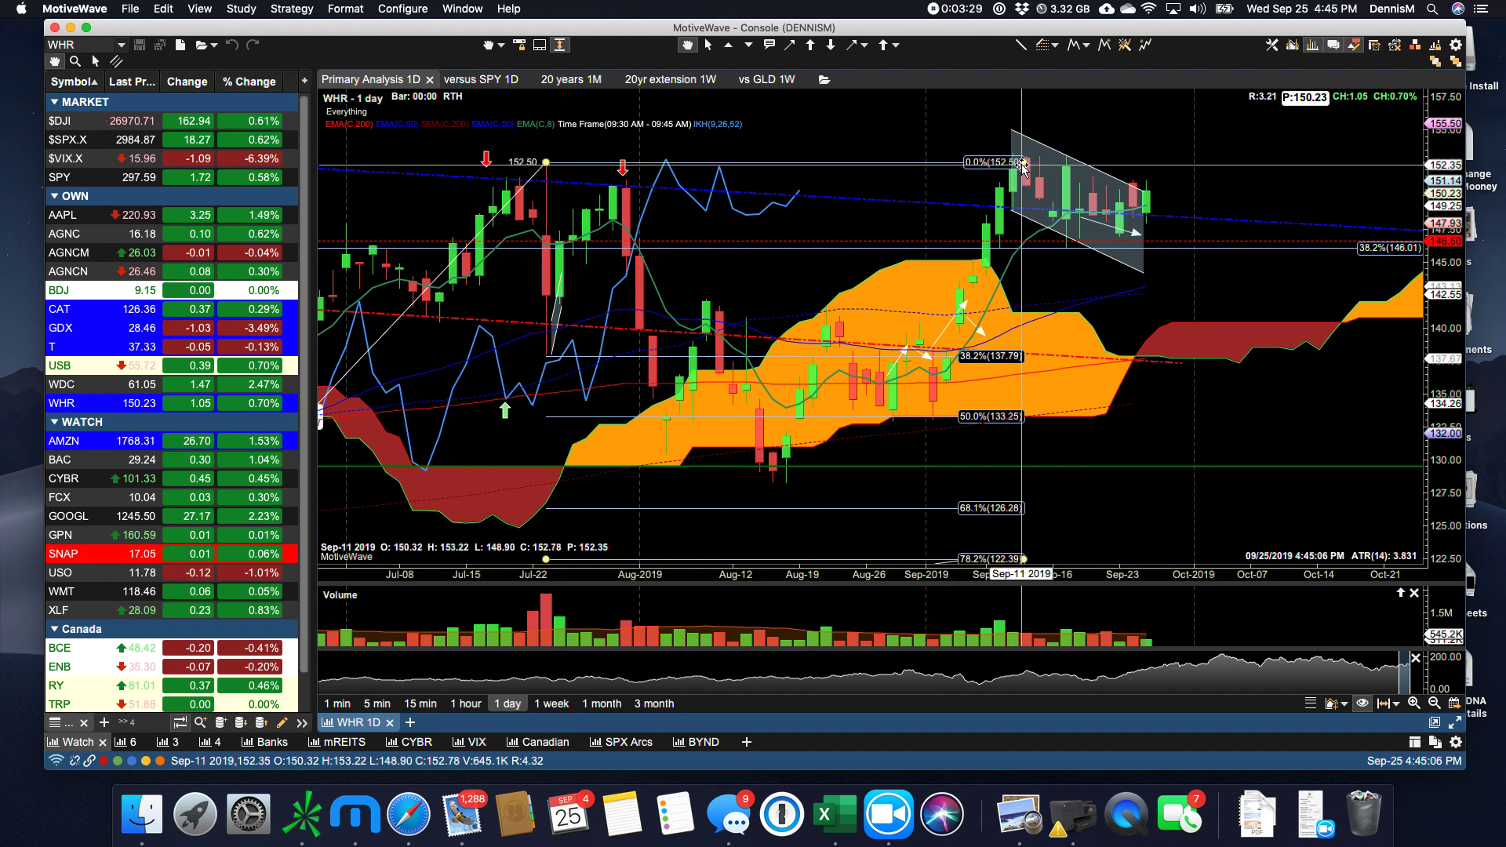
{"action": "left_click", "coordinate": [1063, 164]}
{"action": "left_click_drag", "start_coordinate": [1063, 165], "coordinate": [1226, 171]}
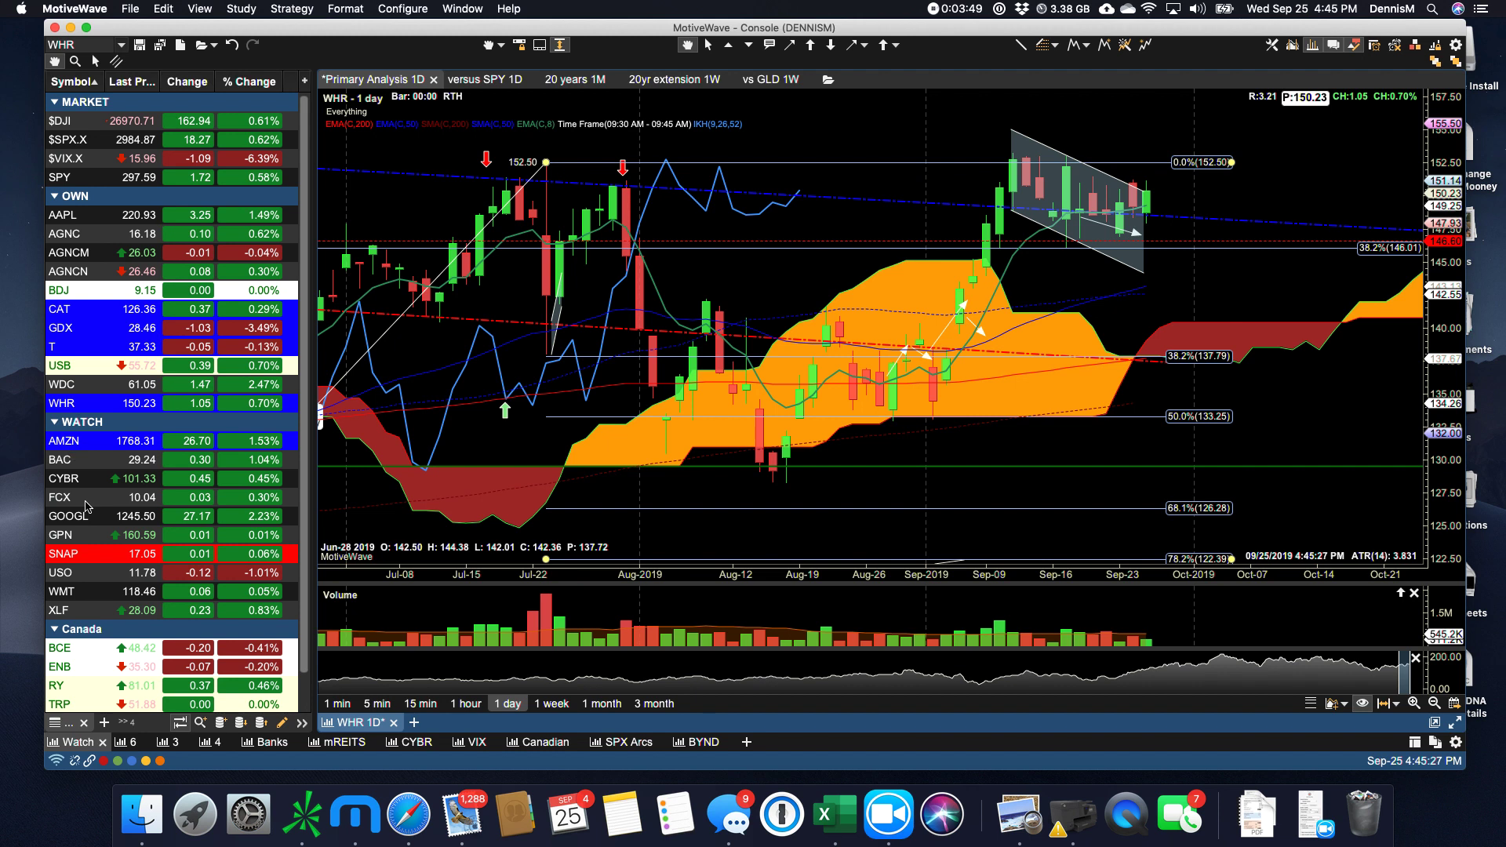
{"action": "left_click", "coordinate": [86, 554]}
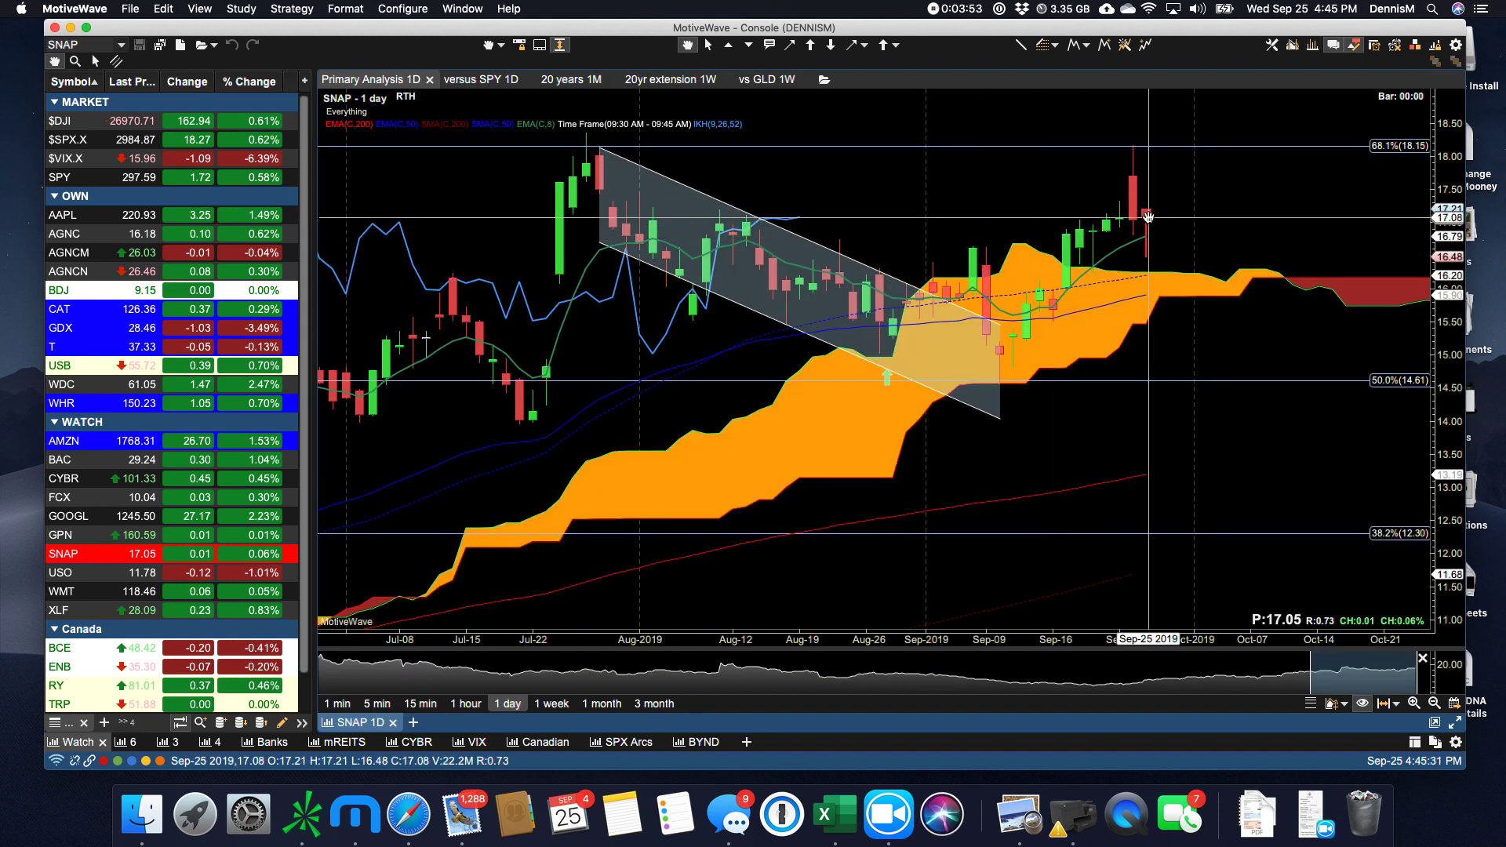
- Draw a downward arrow on SNAP from about 17.05 to 16.48, then return to the hand tool
{"action": "mouse_move", "coordinate": [1148, 216]}
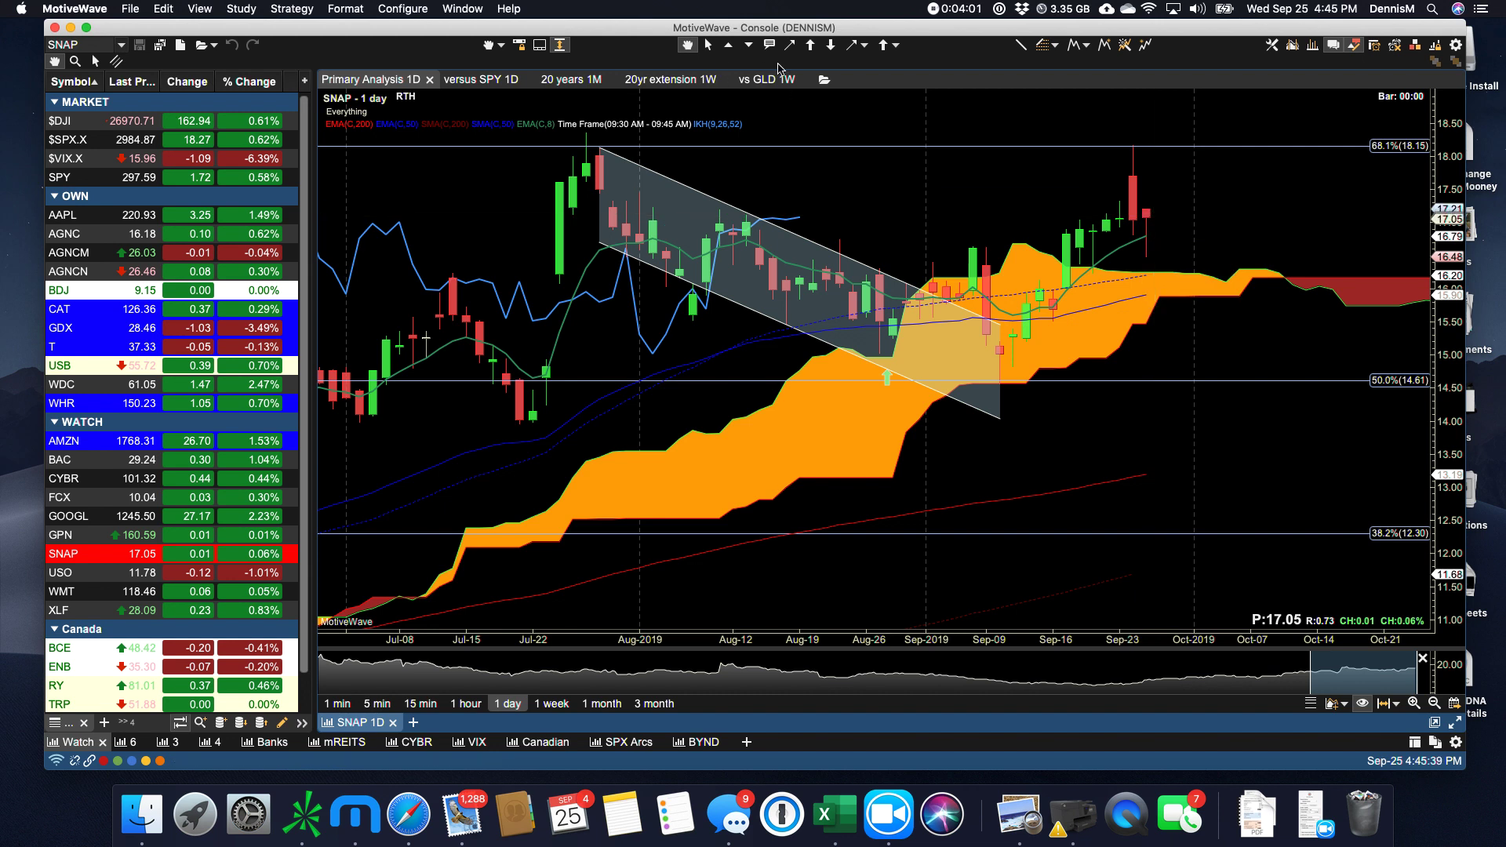
{"action": "left_click", "coordinate": [857, 45]}
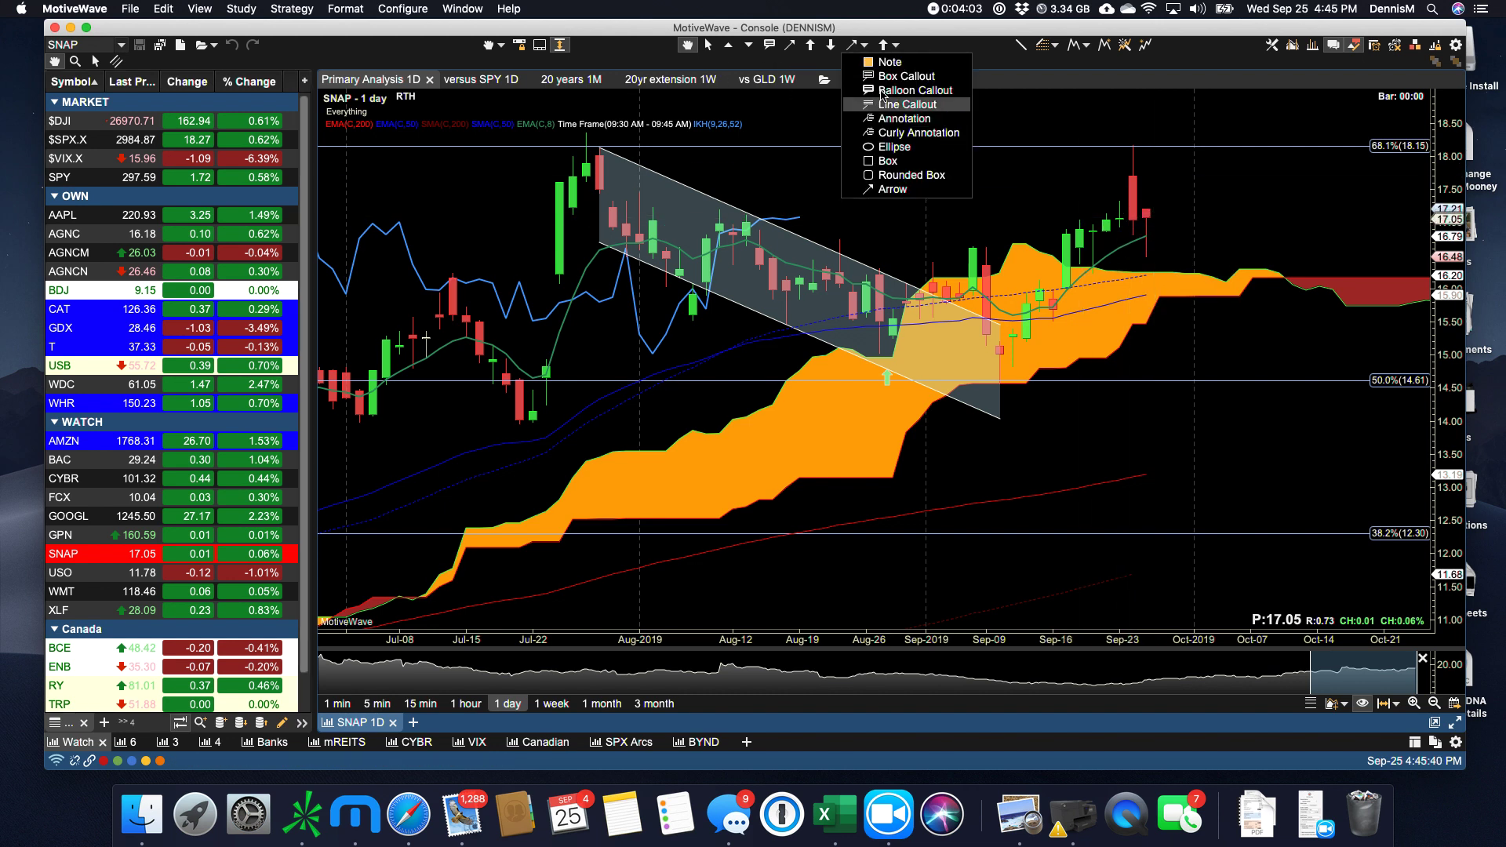
{"action": "left_click", "coordinate": [892, 189]}
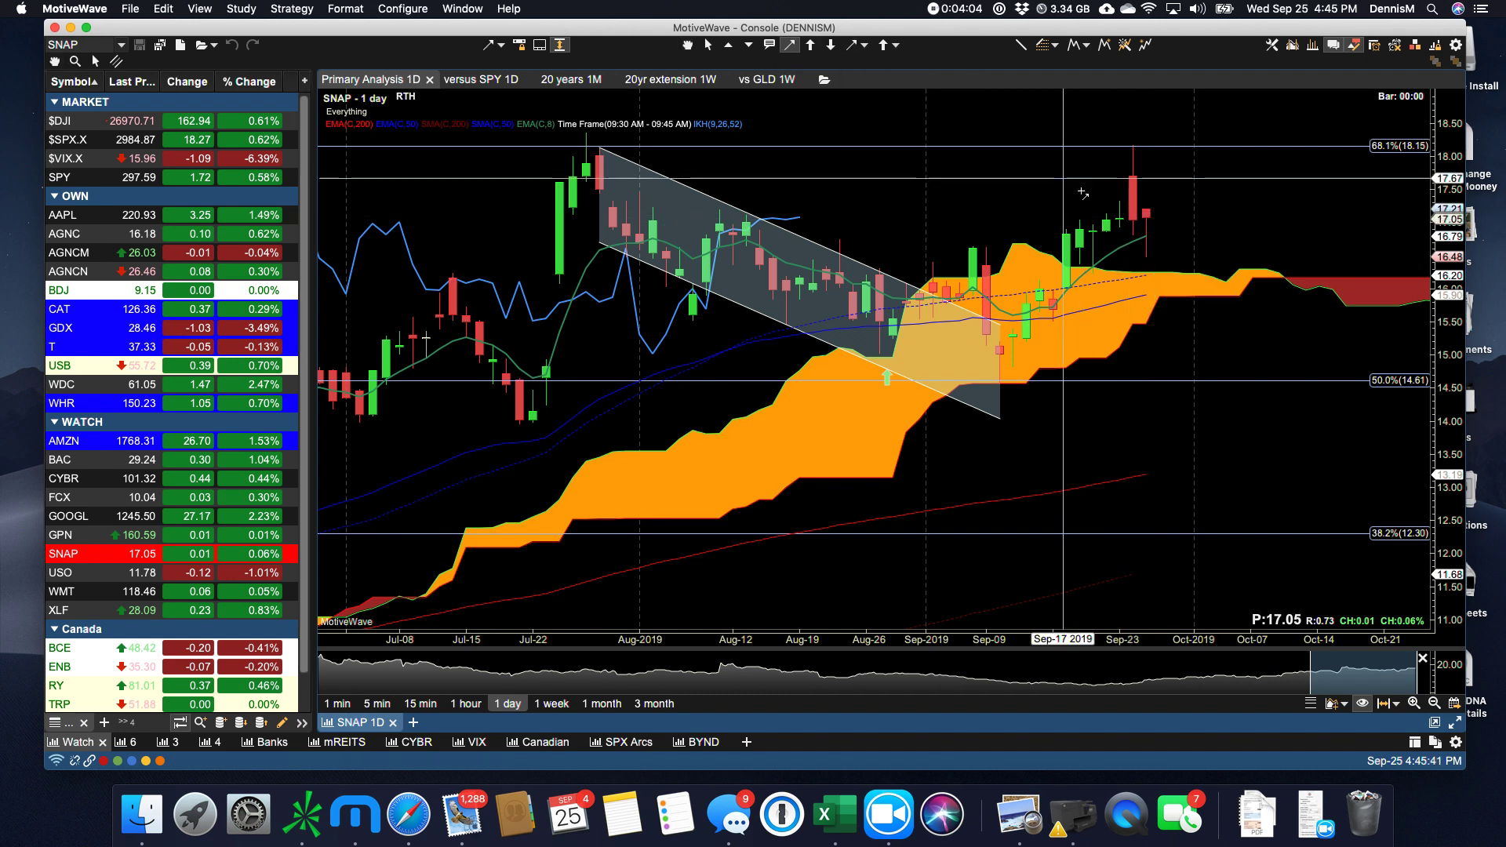
{"action": "left_click", "coordinate": [1158, 220]}
{"action": "left_click", "coordinate": [1206, 256]}
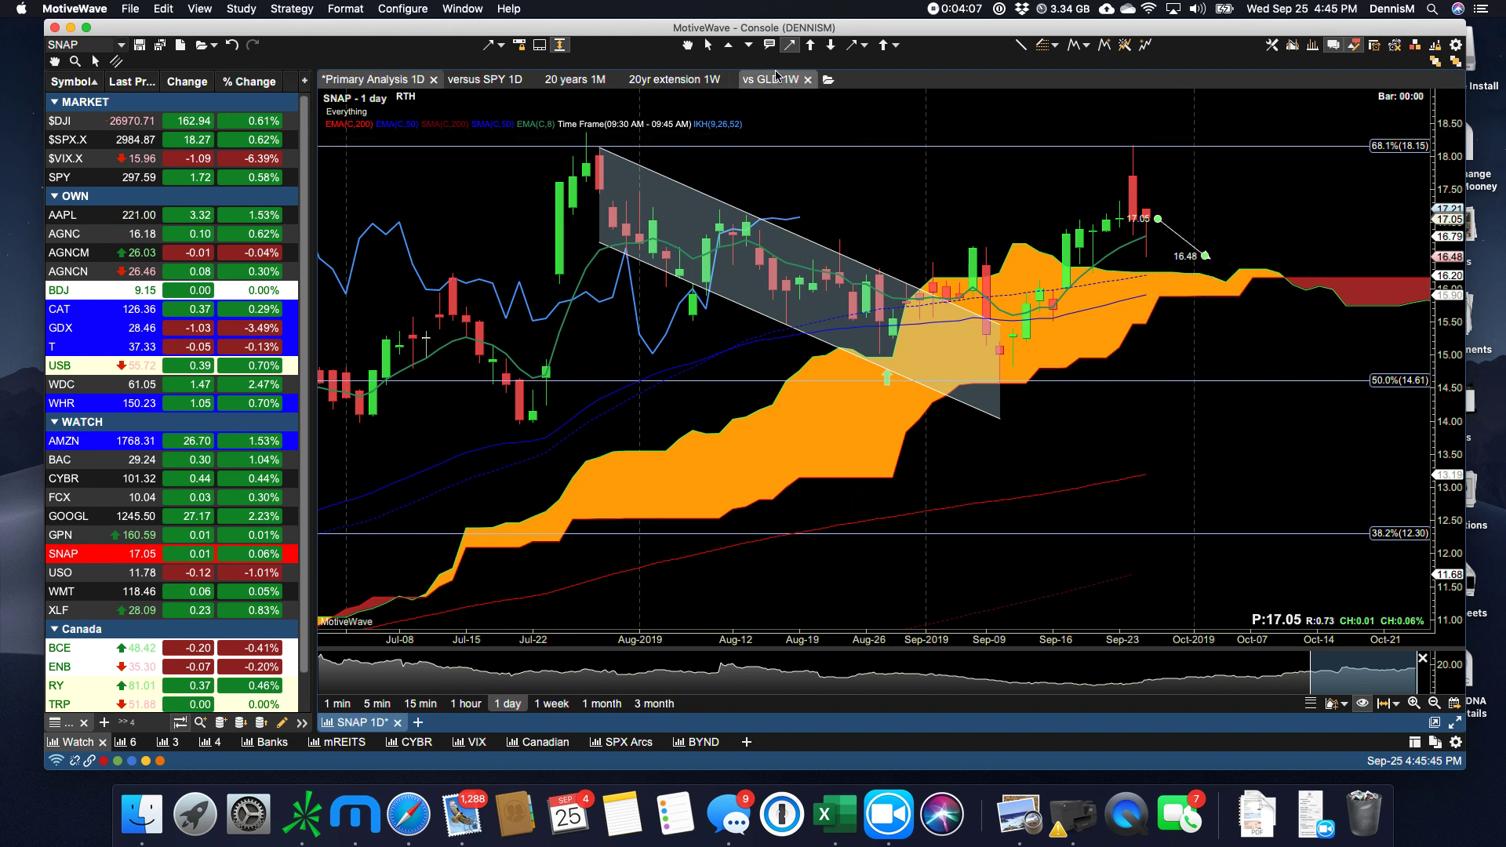
{"action": "left_click", "coordinate": [687, 45]}
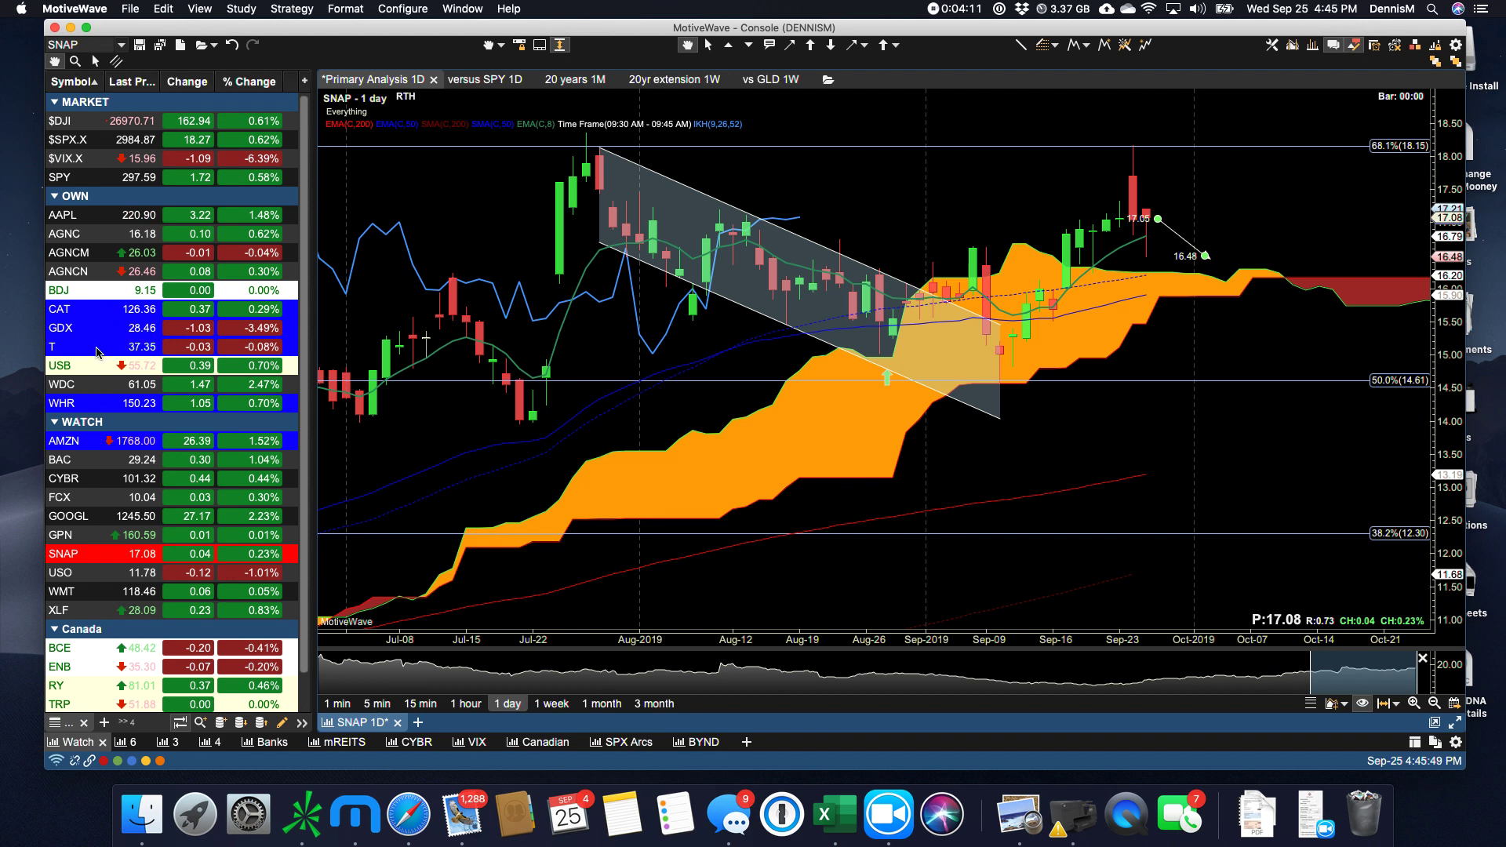
- Check the WDC chart, then finish on the S&P 500 daily chart
{"action": "left_click", "coordinate": [98, 384]}
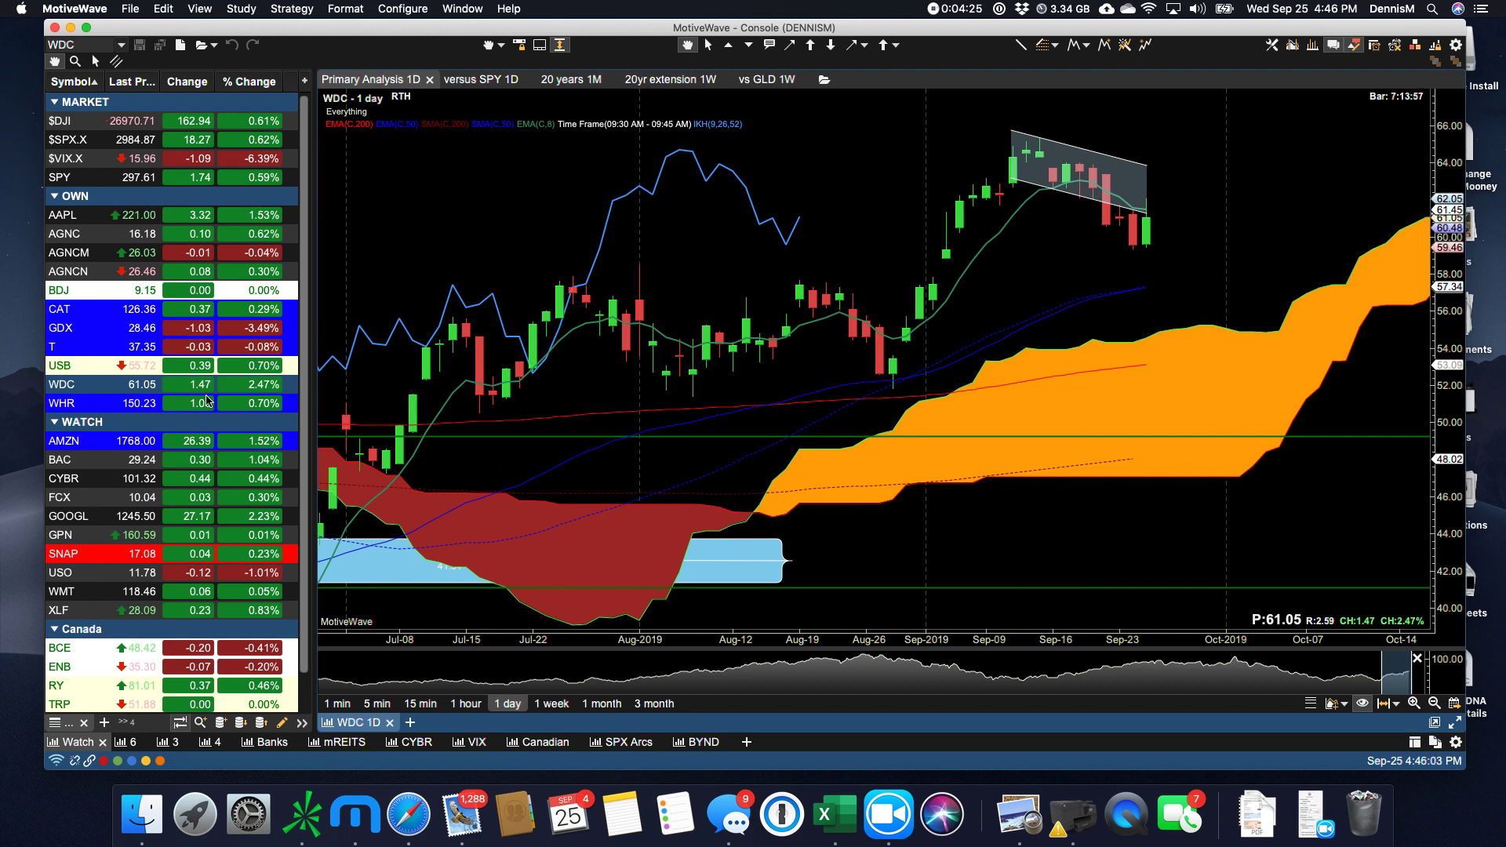
{"action": "left_click", "coordinate": [90, 144]}
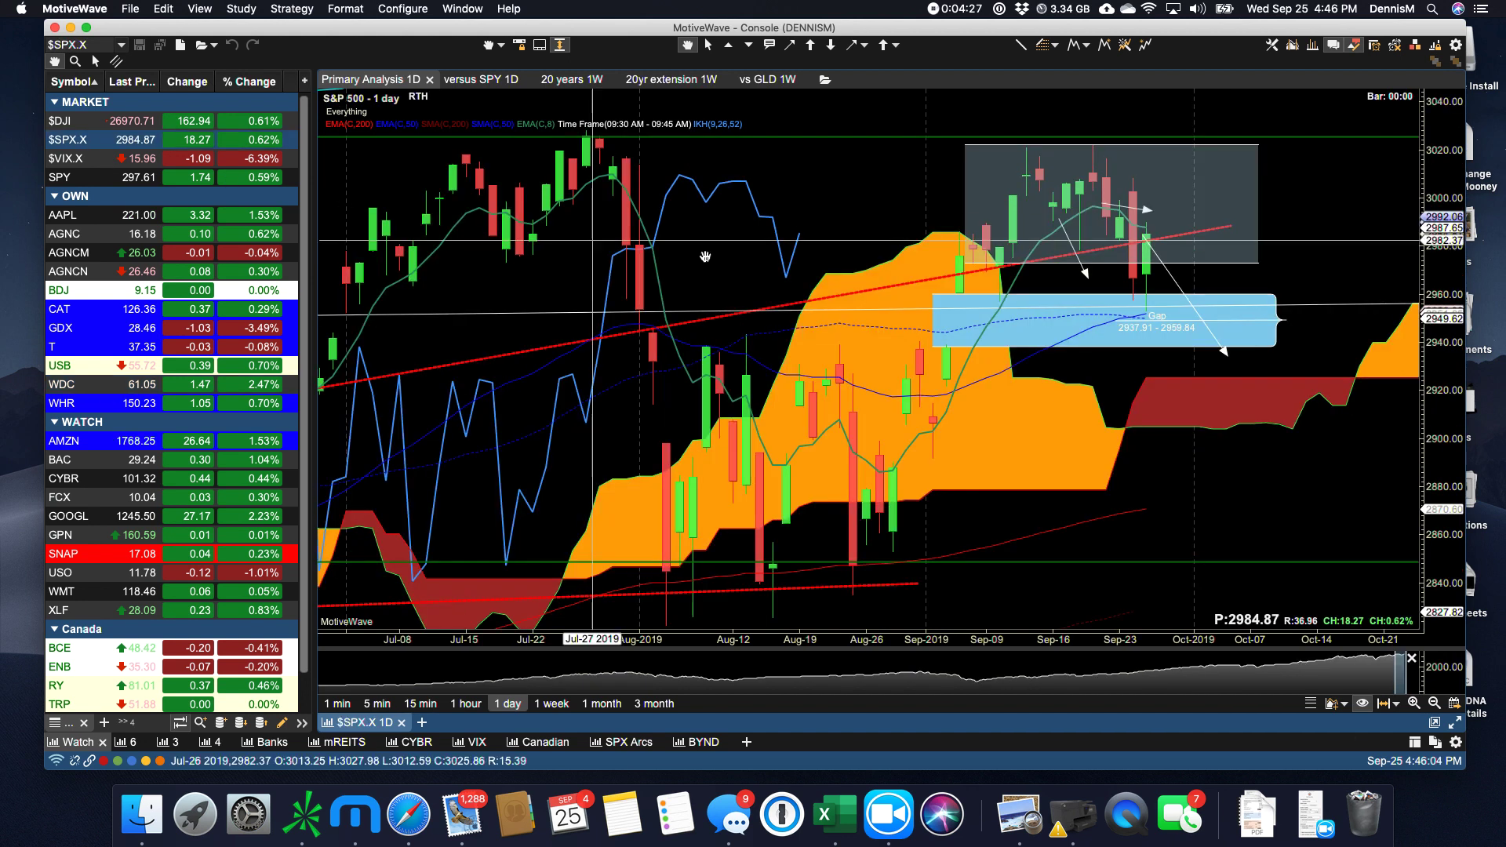